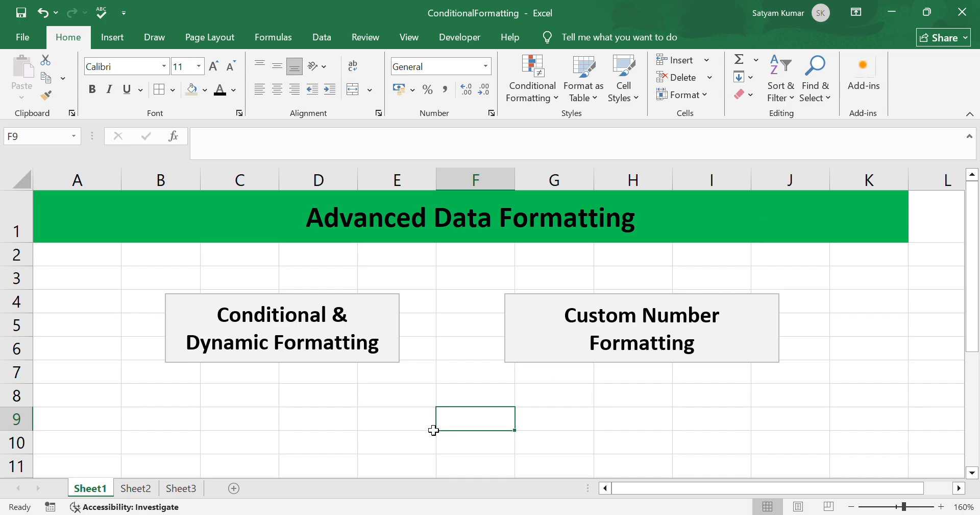
- Switch to Sheet2 and look over the Student Records table
{"action": "left_click", "coordinate": [134, 489]}
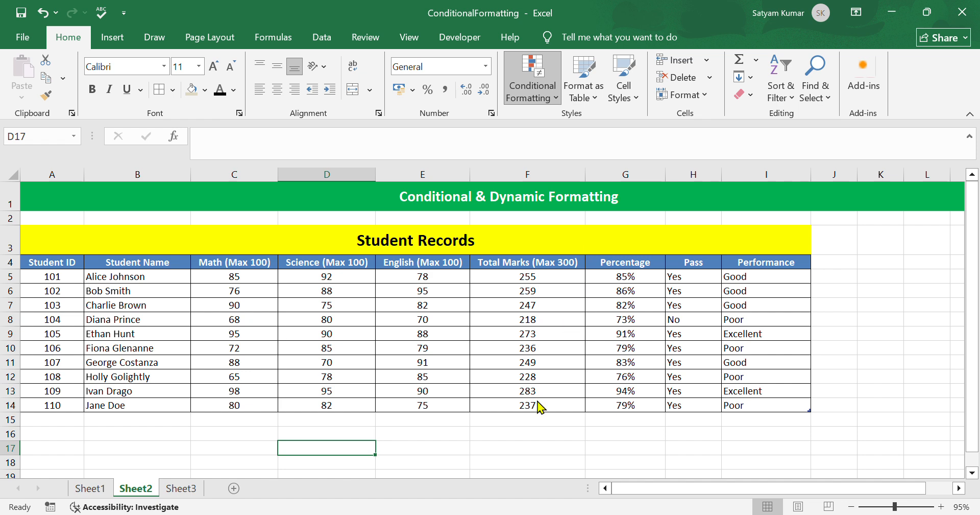
{"action": "left_click_drag", "start_coordinate": [36, 241], "coordinate": [256, 399]}
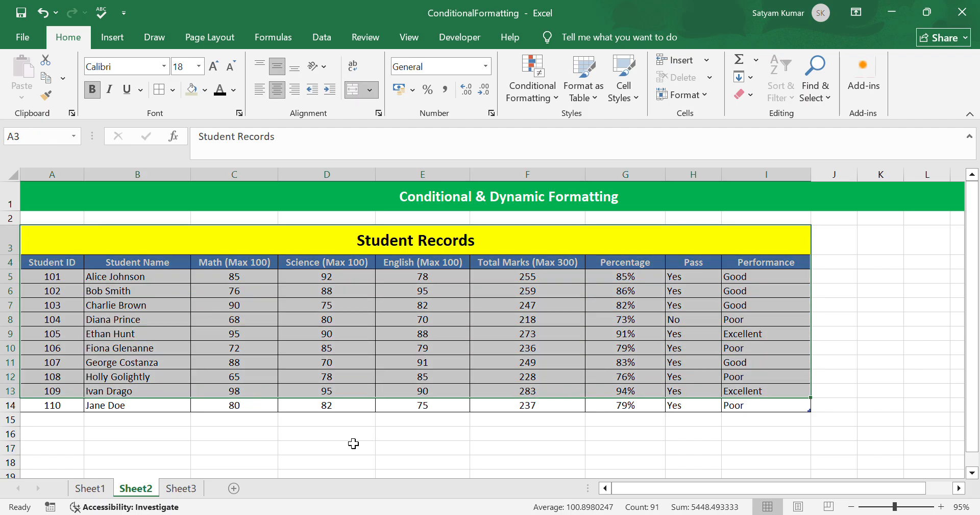
{"action": "left_click", "coordinate": [420, 437]}
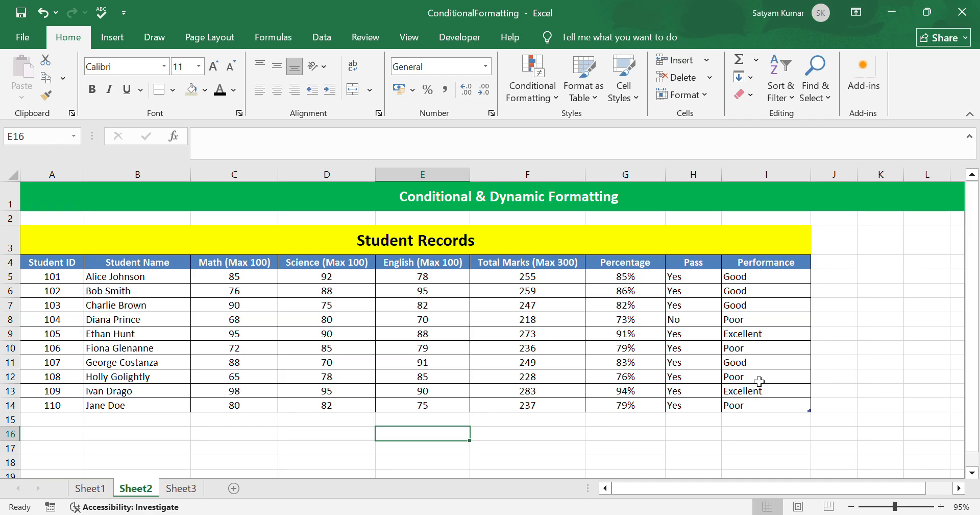
{"action": "left_click", "coordinate": [616, 435]}
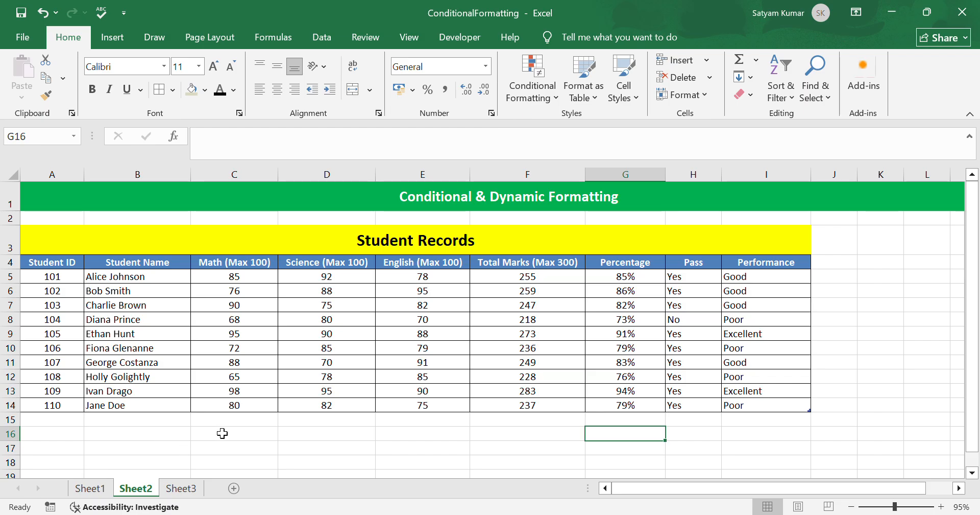
{"action": "left_click", "coordinate": [536, 86]}
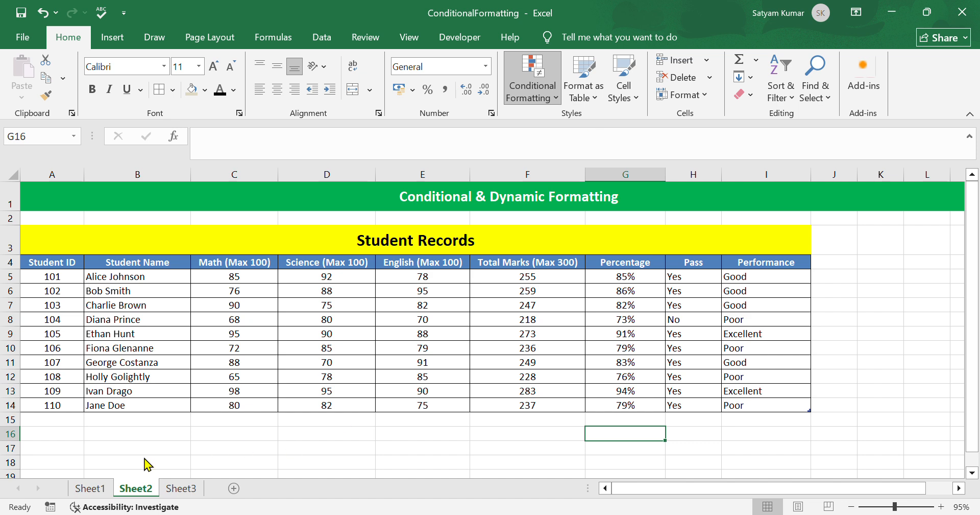
{"action": "left_click", "coordinate": [217, 432]}
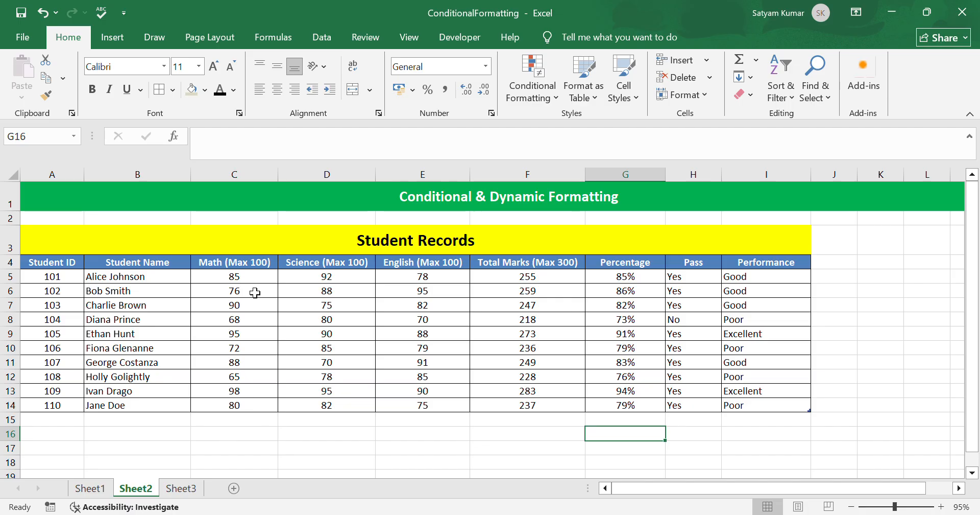
- Enter the criterion note >80 in cell C16 below the Math column
{"action": "left_click", "coordinate": [236, 434]}
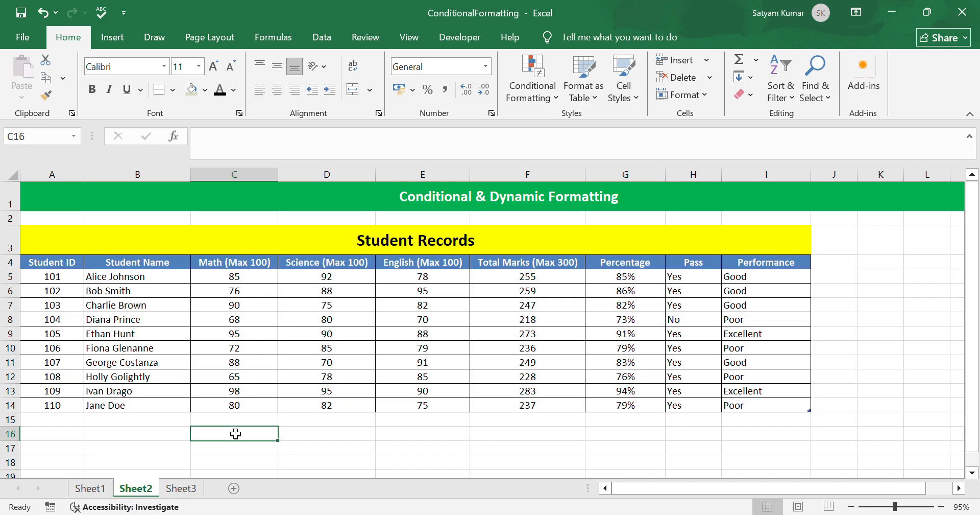
{"action": "type", "text": ">"}
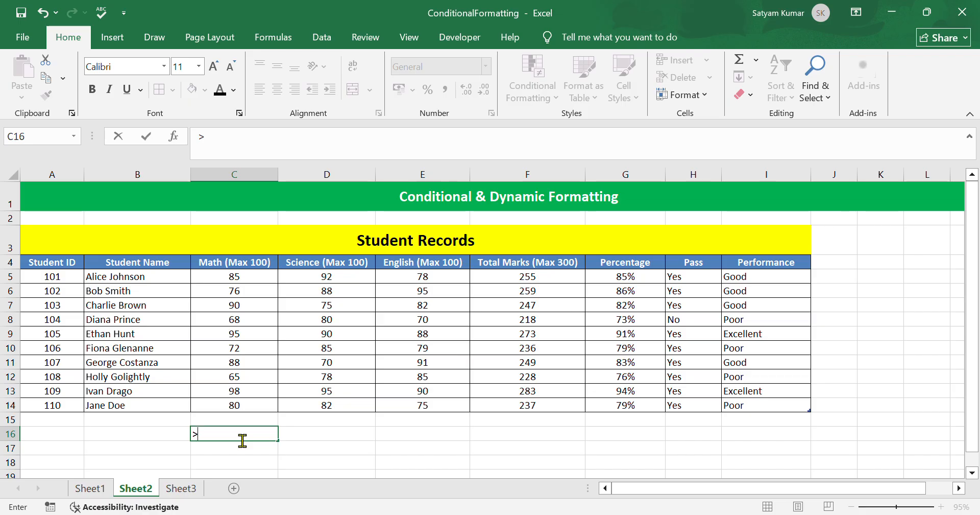
{"action": "type", "text": "80"}
{"action": "left_click", "coordinate": [443, 467]}
- Highlight Math marks in C5:C14 that are greater than 80 with green fill and dark green text using conditional formatting
{"action": "left_click_drag", "start_coordinate": [236, 275], "coordinate": [245, 406]}
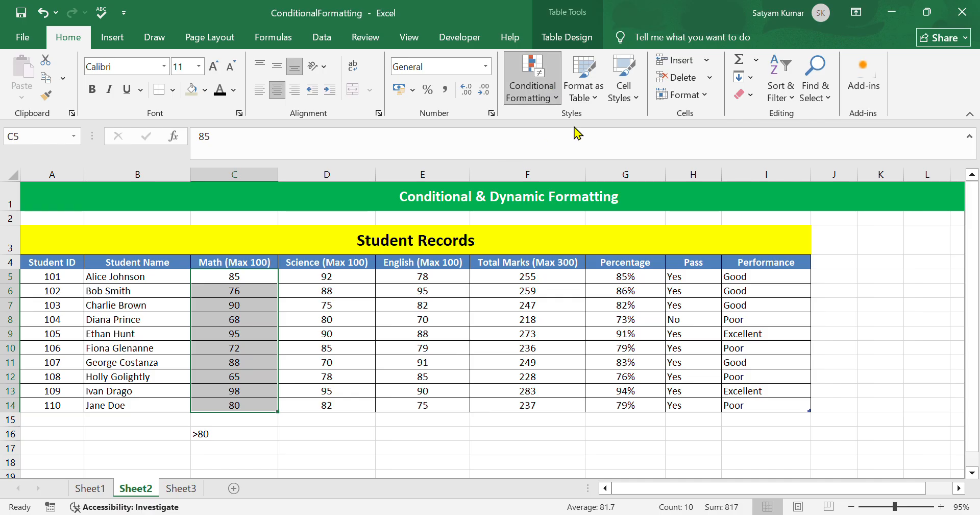
{"action": "left_click", "coordinate": [694, 127]}
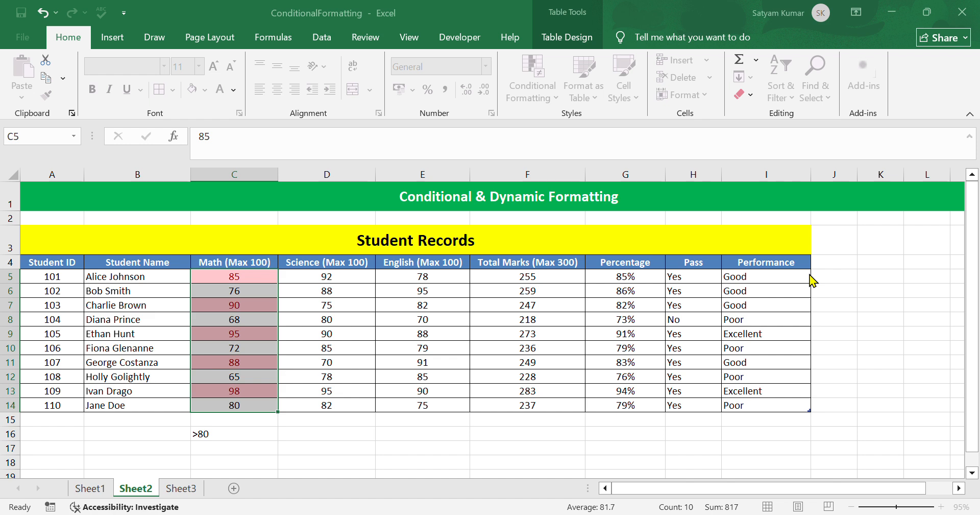
{"action": "left_click", "coordinate": [808, 312]}
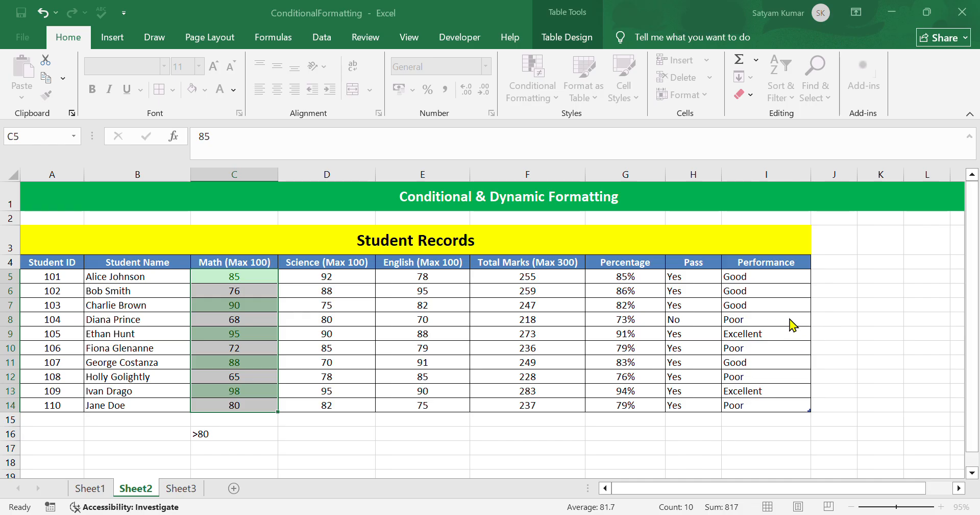
{"action": "left_click", "coordinate": [797, 302]}
{"action": "left_click", "coordinate": [373, 455]}
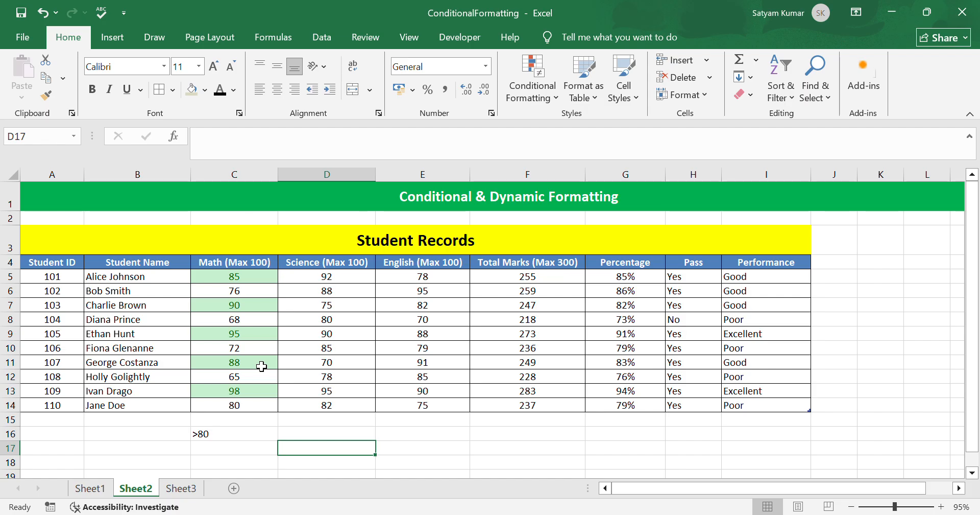
- Enter the criterion note <70 in cell C17 under the >80 note
{"action": "left_click", "coordinate": [221, 451]}
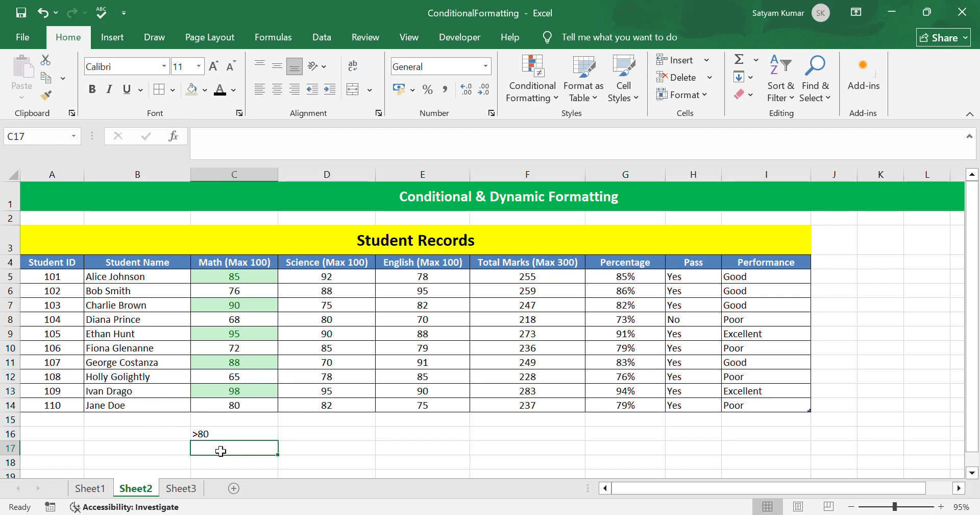
{"action": "type", "text": "<80"}
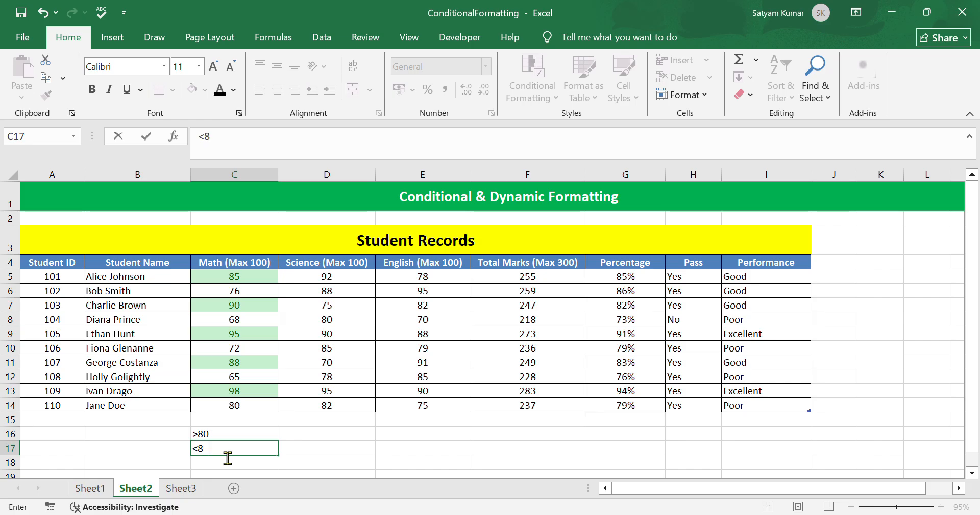
{"action": "key", "text": "BackSpace"}
{"action": "key", "text": "BackSpace"}
{"action": "type", "text": "70"}
{"action": "left_click", "coordinate": [331, 456]}
- Highlight Math marks in C5:C14 that are less than 70 with light red fill and dark red text using conditional formatting
{"action": "left_click_drag", "start_coordinate": [251, 274], "coordinate": [255, 409]}
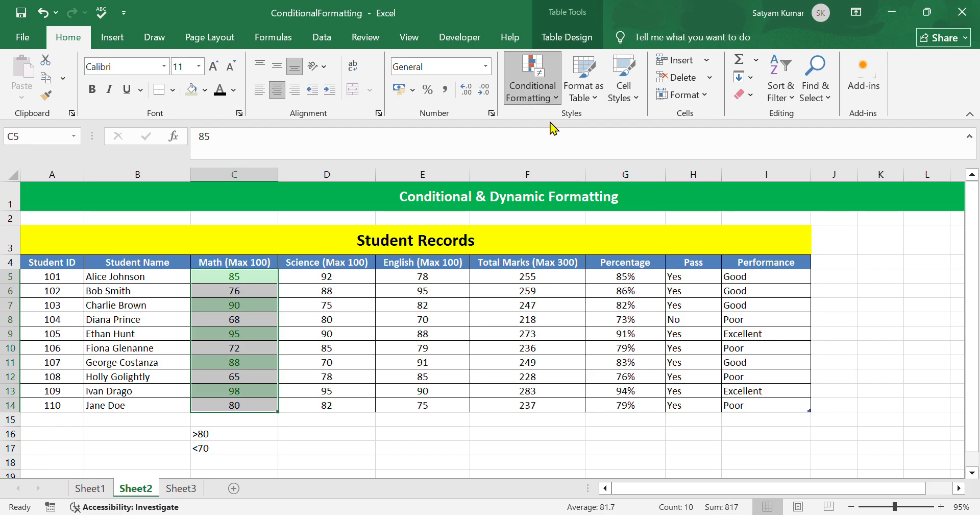
{"action": "left_click", "coordinate": [685, 151]}
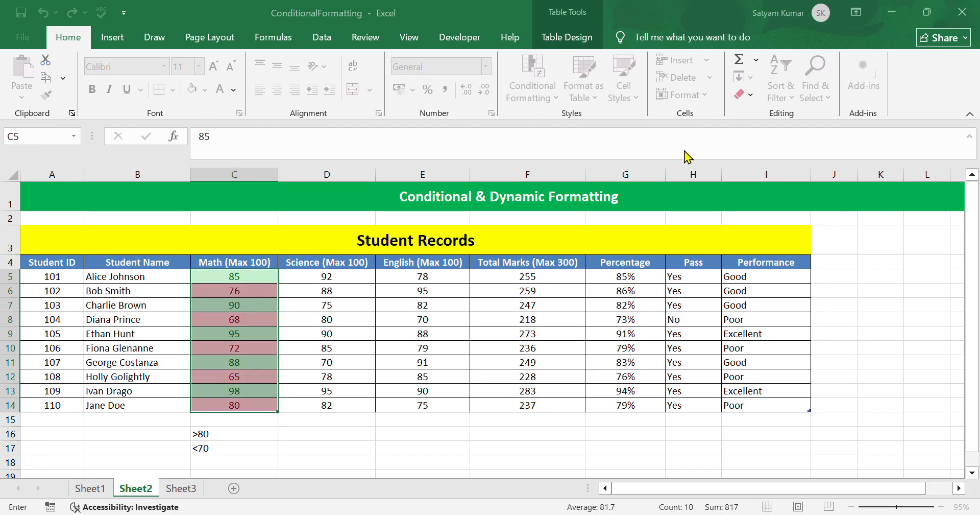
{"action": "type", "text": "70"}
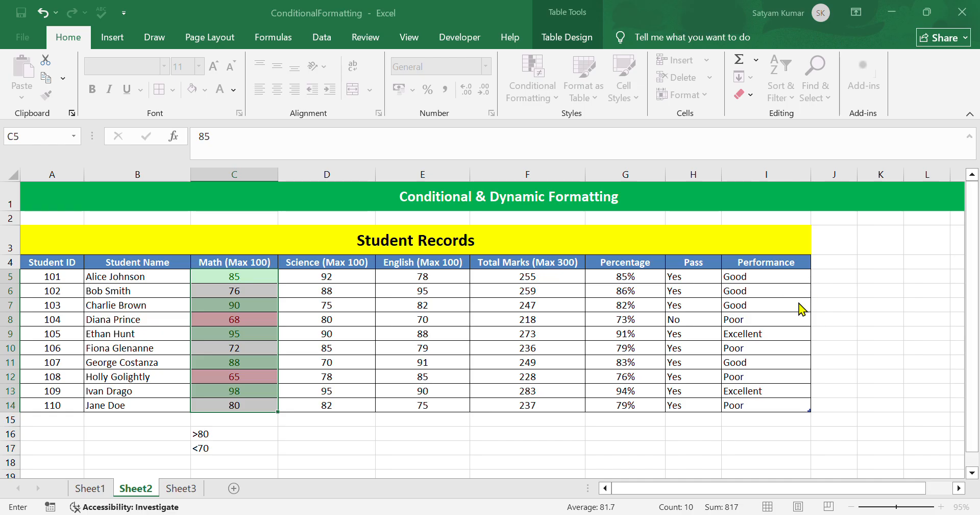
{"action": "left_click", "coordinate": [458, 448]}
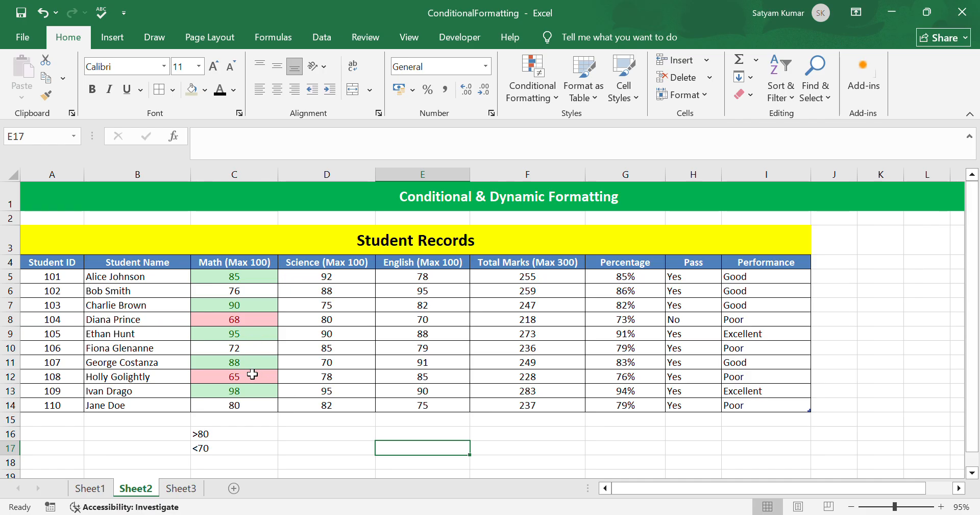
- Enter the note Top 5 in cell D16 below the Science column
{"action": "left_click", "coordinate": [372, 434]}
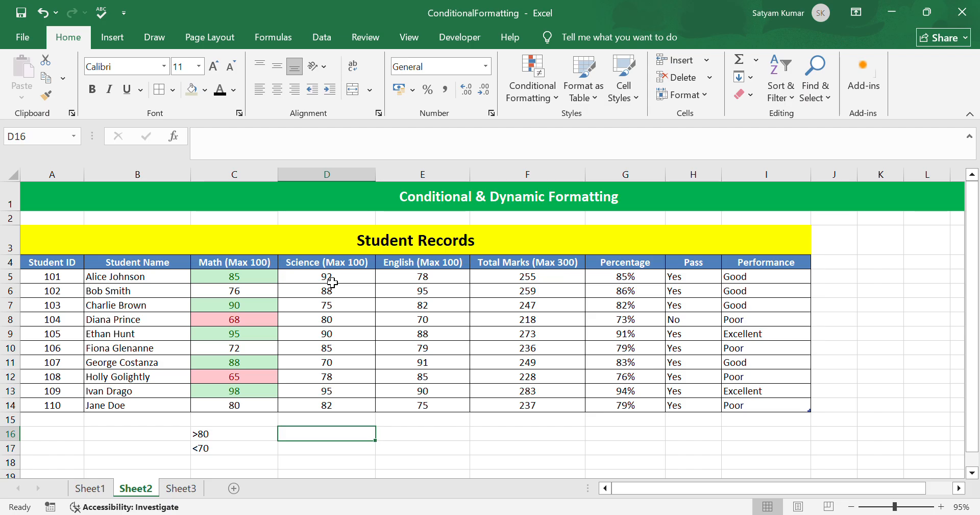
{"action": "left_click_drag", "start_coordinate": [345, 284], "coordinate": [351, 337]}
{"action": "left_click", "coordinate": [330, 439]}
{"action": "type", "text": "Top "}
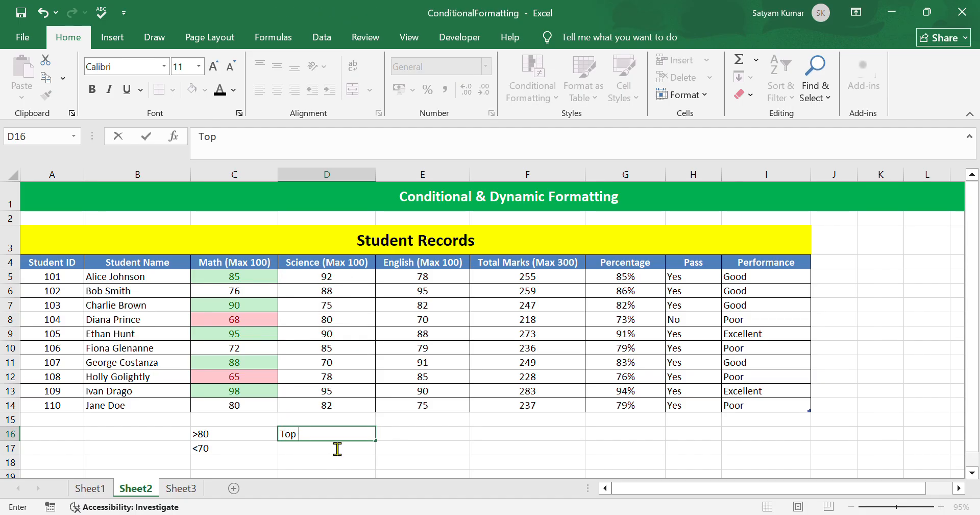
{"action": "type", "text": "5"}
{"action": "key", "text": "Tab"}
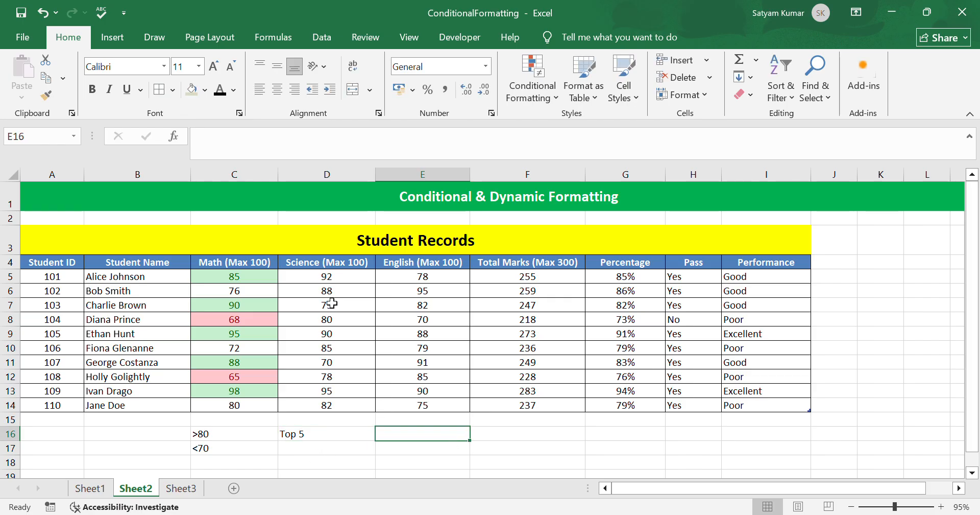
- Highlight the top 5 Science marks in D5:D14 with green fill and dark green text using a top-items conditional formatting rule
{"action": "left_click_drag", "start_coordinate": [347, 278], "coordinate": [342, 406]}
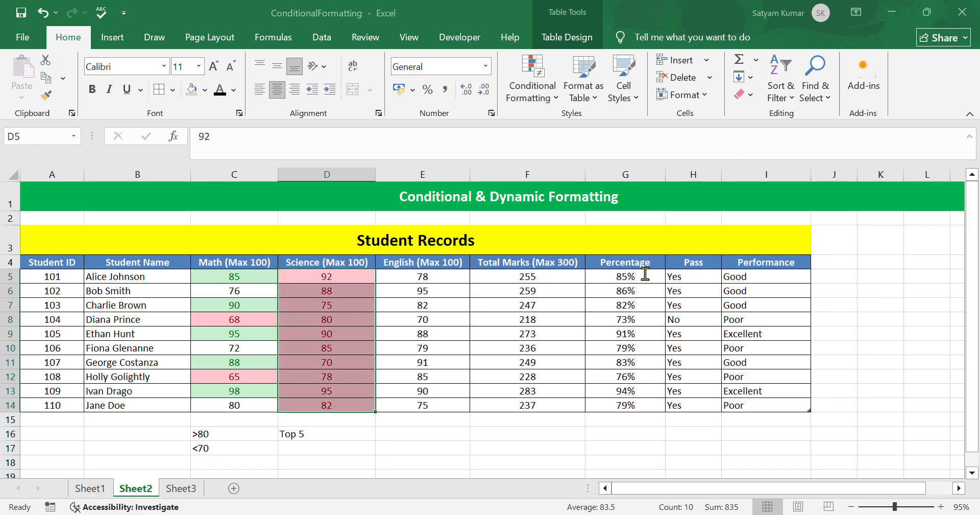
{"action": "key", "text": "BackSpace"}
{"action": "key", "text": "BackSpace"}
{"action": "type", "text": "5"}
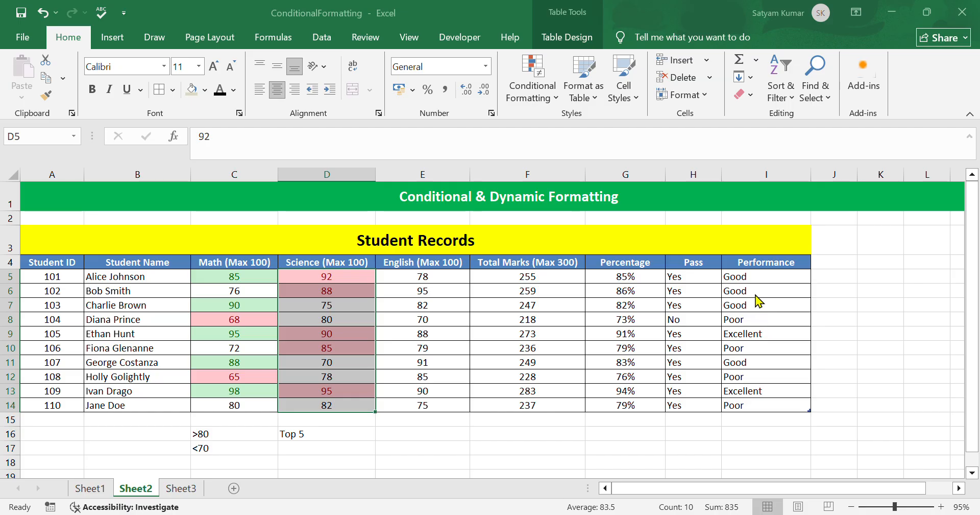
{"action": "key", "text": "Down"}
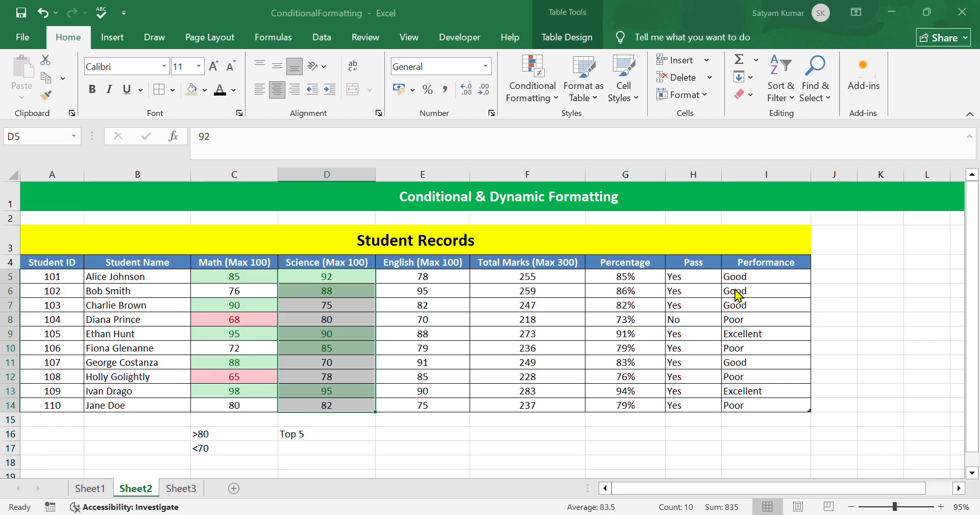
{"action": "left_click", "coordinate": [426, 466]}
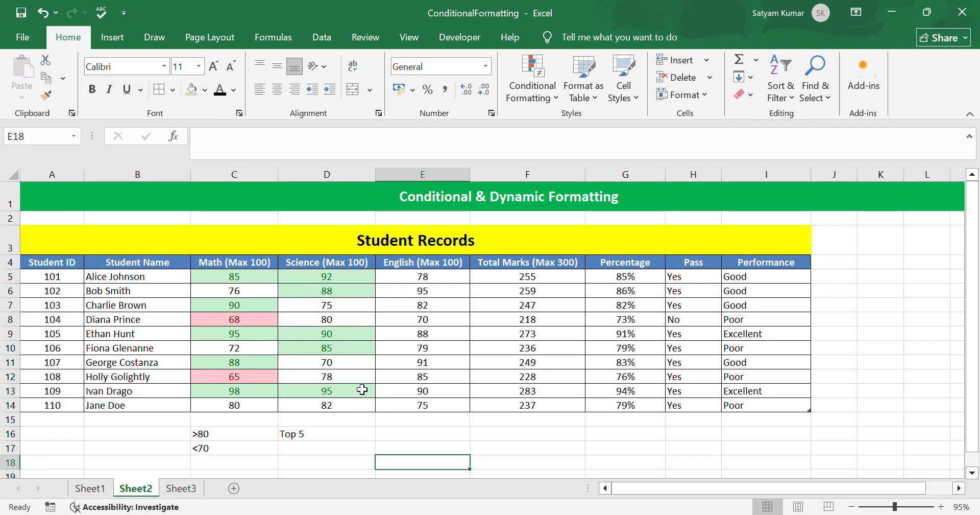
{"action": "left_click", "coordinate": [339, 455]}
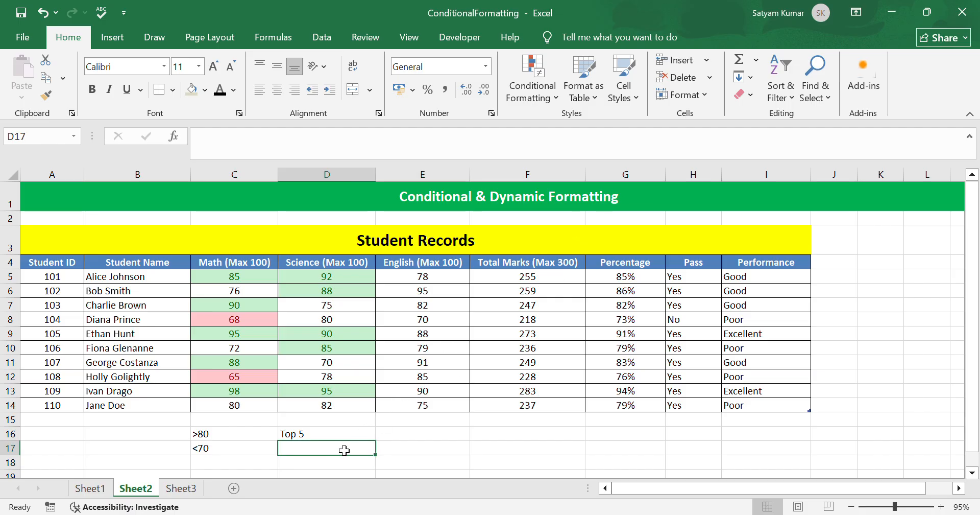
{"action": "left_click", "coordinate": [540, 100]}
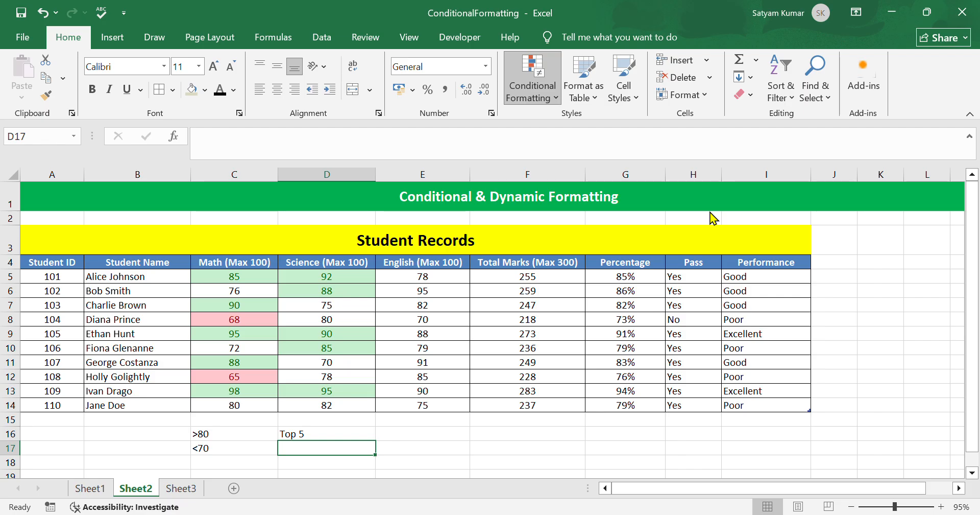
{"action": "left_click", "coordinate": [587, 428]}
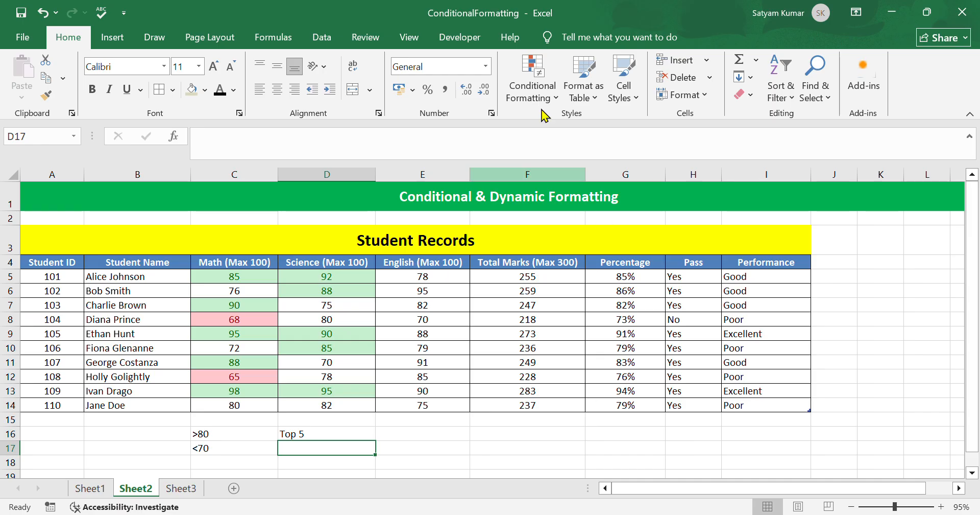
{"action": "left_click", "coordinate": [534, 71]}
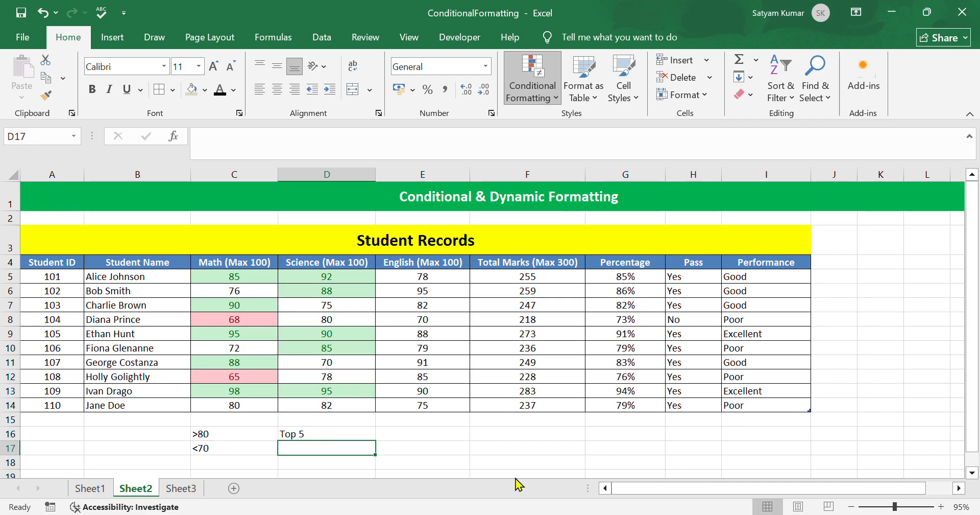
- Apply blue gradient data bars to the English marks in E5:E14
{"action": "left_click_drag", "start_coordinate": [429, 284], "coordinate": [440, 410]}
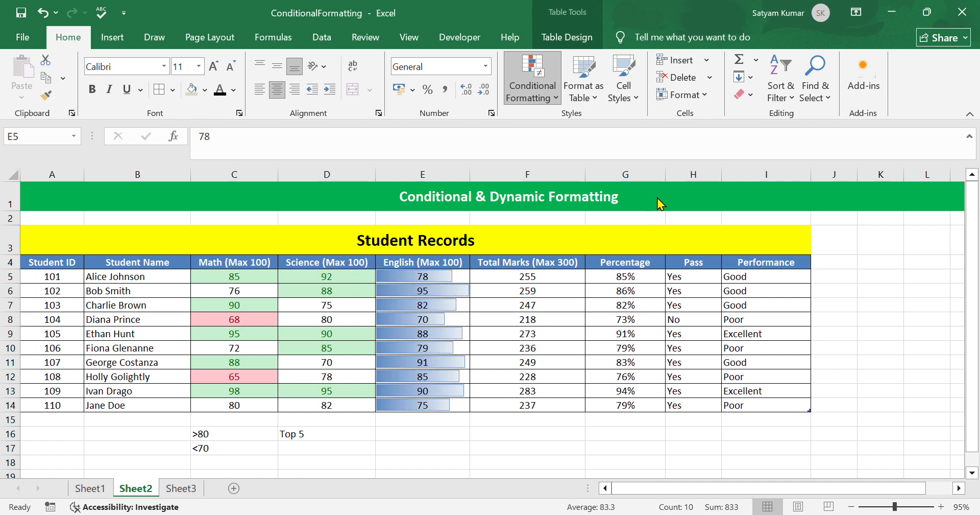
{"action": "left_click", "coordinate": [658, 198]}
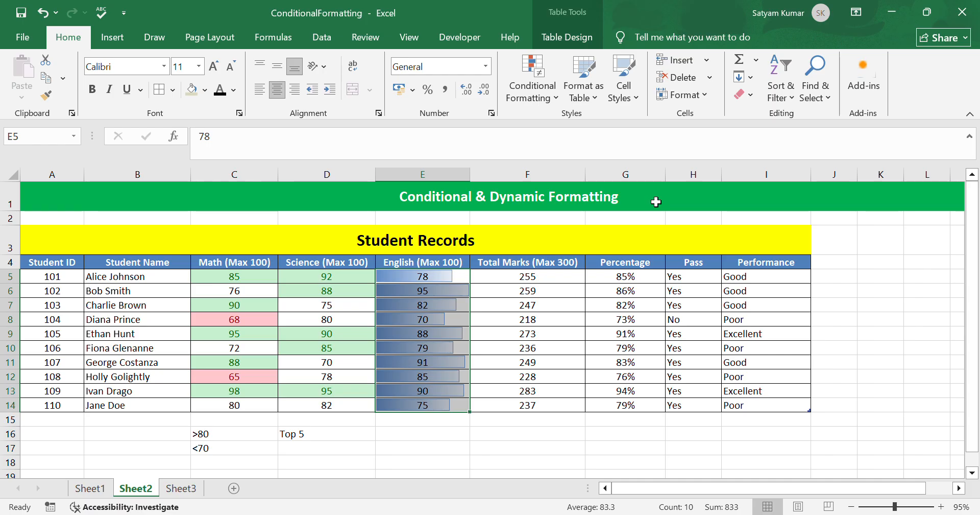
{"action": "left_click", "coordinate": [463, 448]}
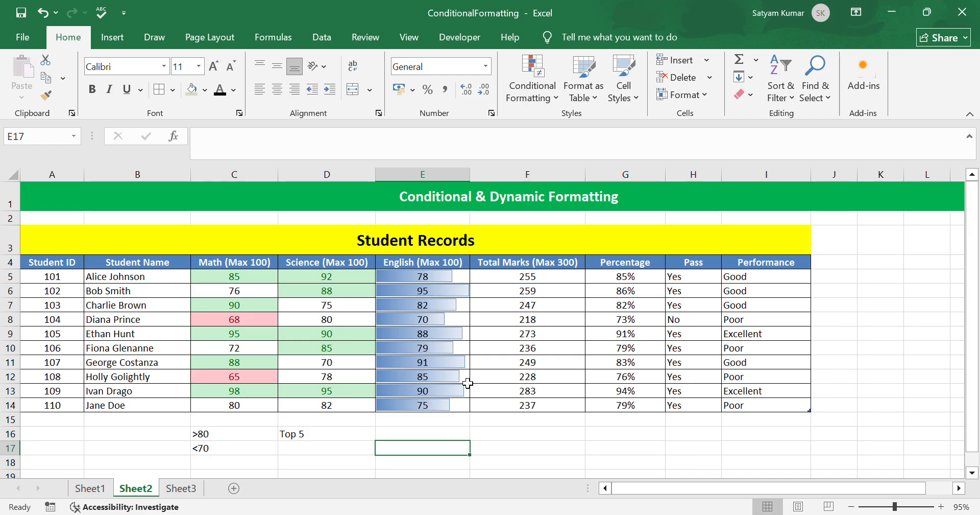
- Apply a green-yellow-red color scale to the Total Marks in F5:F14
{"action": "left_click", "coordinate": [510, 419]}
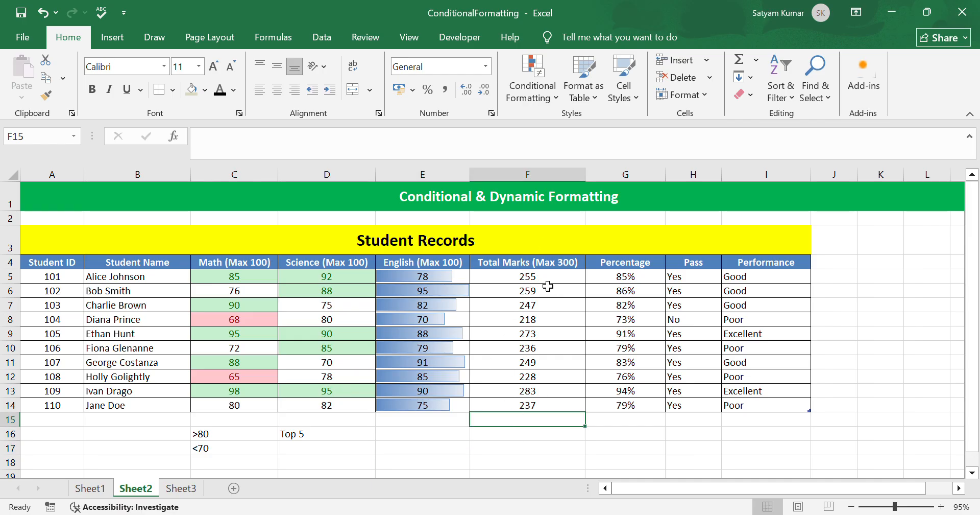
{"action": "left_click_drag", "start_coordinate": [548, 278], "coordinate": [548, 408]}
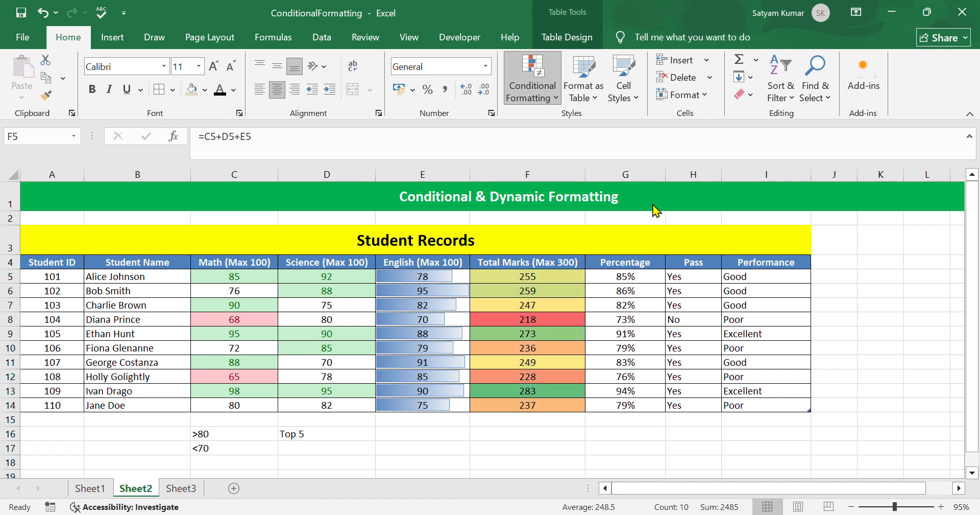
{"action": "left_click", "coordinate": [592, 449]}
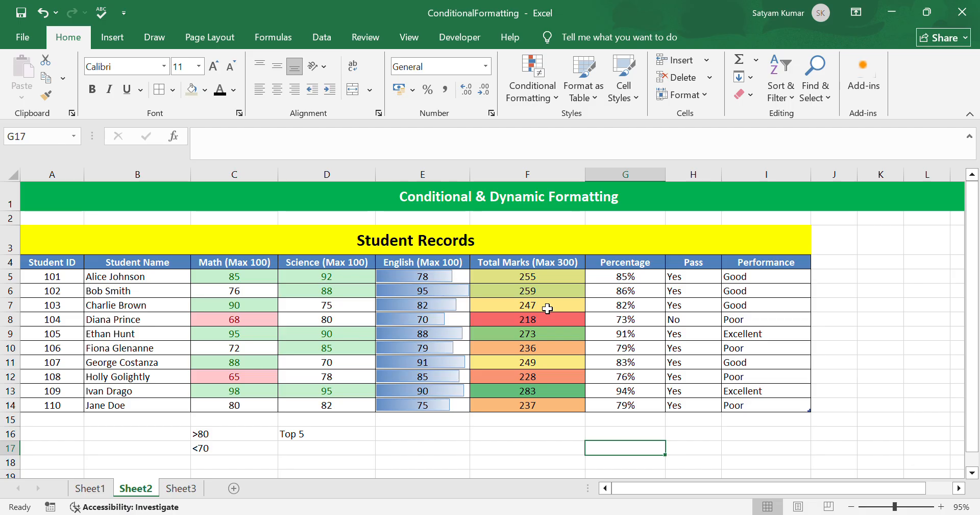
- Apply the colored three-arrow icon set to the Percentage values in G5:G14 with conditional formatting
{"action": "left_click", "coordinate": [582, 435]}
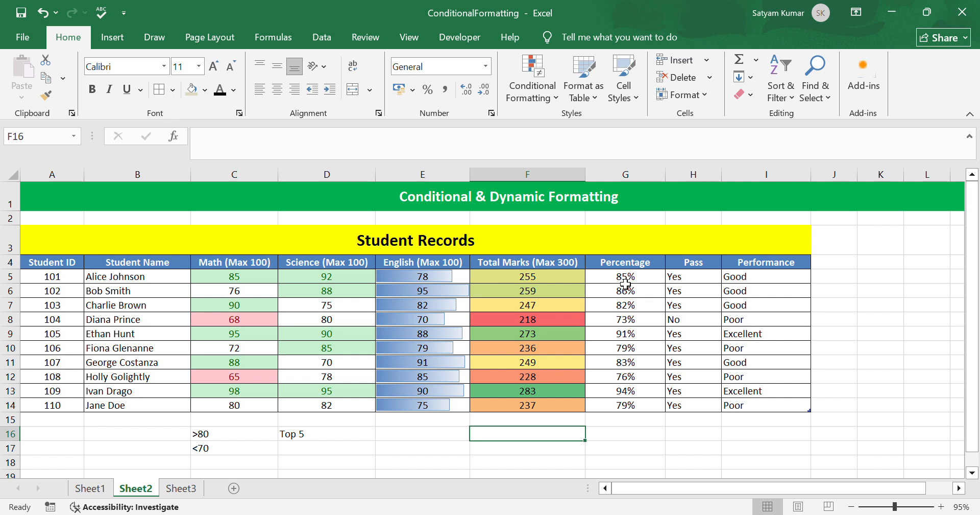
{"action": "left_click_drag", "start_coordinate": [625, 282], "coordinate": [631, 405]}
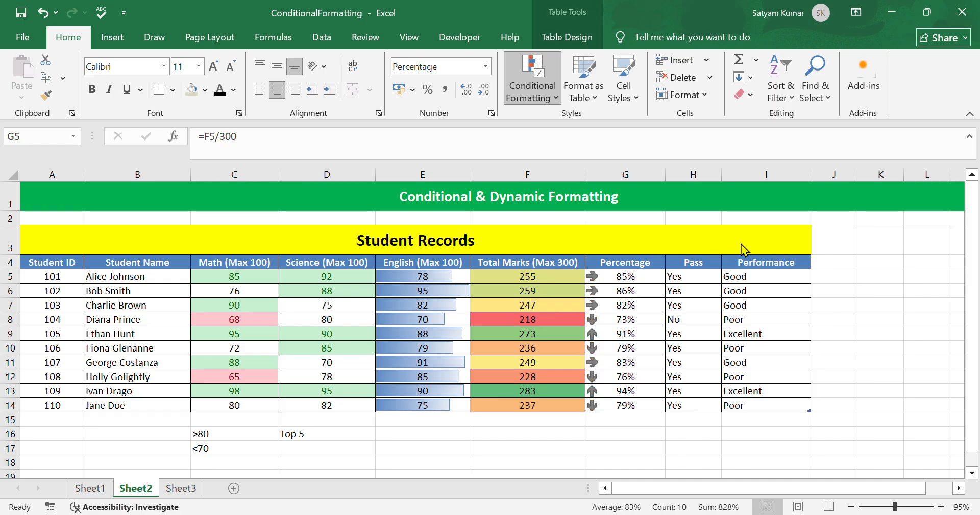
{"action": "left_click", "coordinate": [673, 252]}
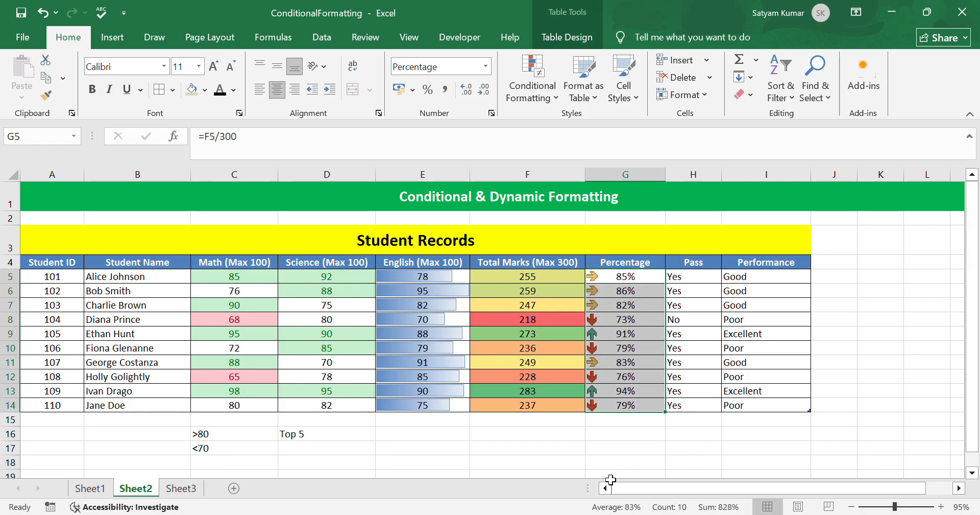
{"action": "left_click", "coordinate": [614, 464]}
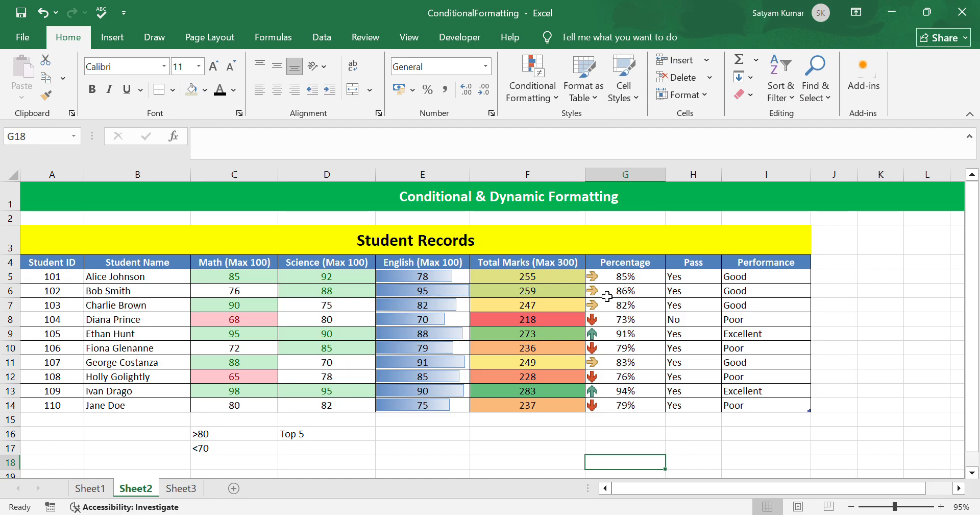
{"action": "left_click", "coordinate": [627, 434]}
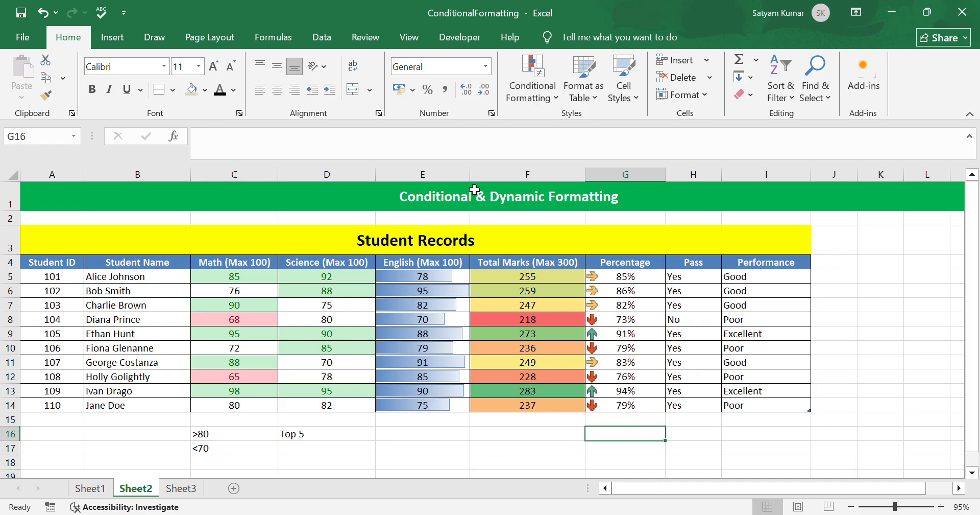
- Open Sheet3 with the custom number formatting examples and select the General sample value in A4
{"action": "left_click", "coordinate": [557, 102]}
{"action": "left_click", "coordinate": [191, 490]}
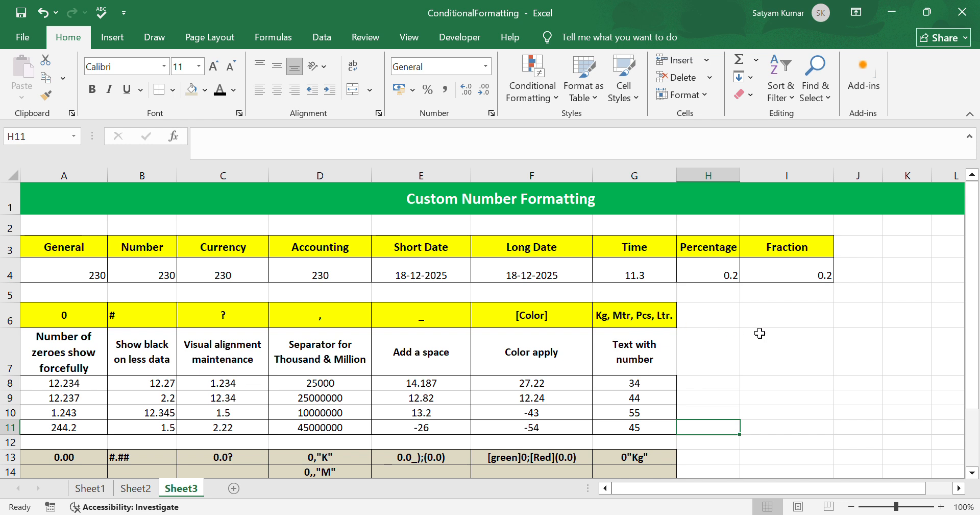
{"action": "left_click_drag", "start_coordinate": [758, 334], "coordinate": [773, 325]}
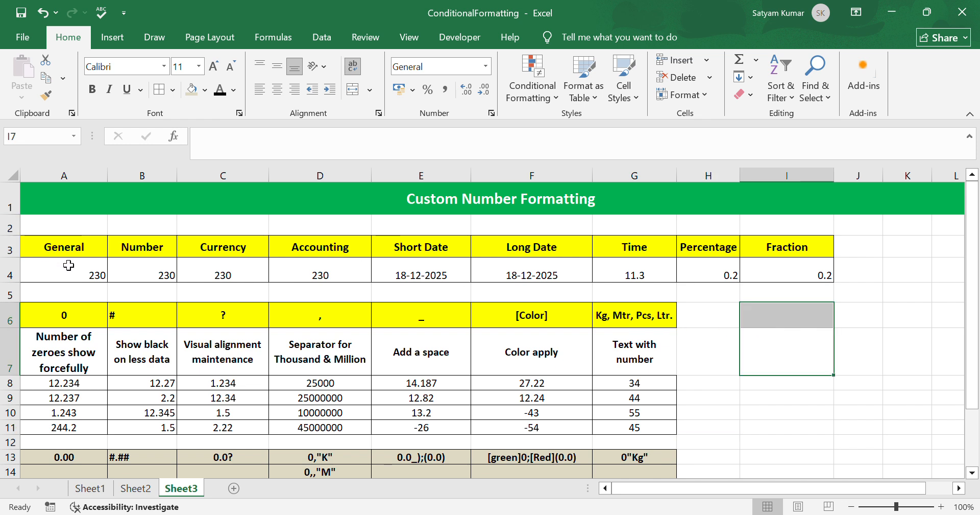
{"action": "left_click", "coordinate": [77, 246]}
{"action": "left_click", "coordinate": [83, 277]}
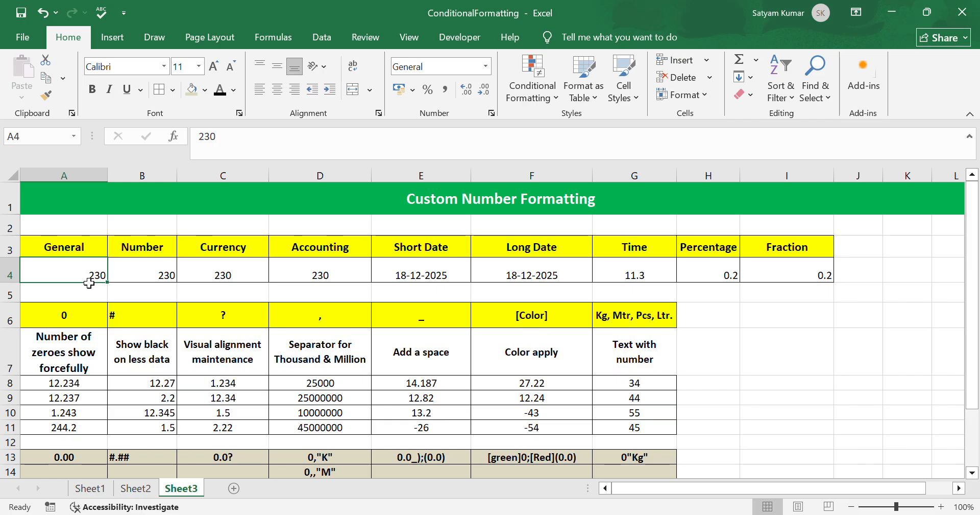
- Apply the Number format to the value in B4
{"action": "left_click", "coordinate": [141, 276]}
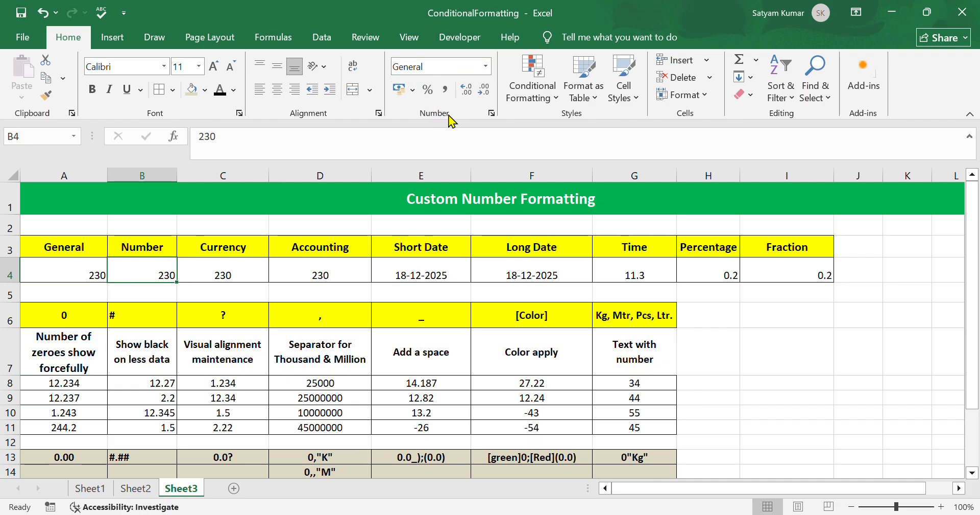
{"action": "left_click", "coordinate": [486, 67]}
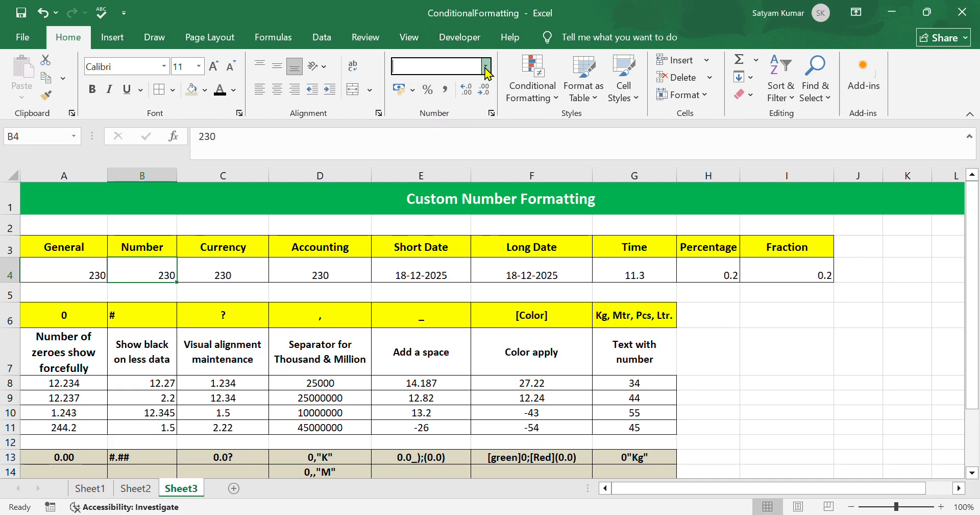
{"action": "left_click", "coordinate": [464, 130]}
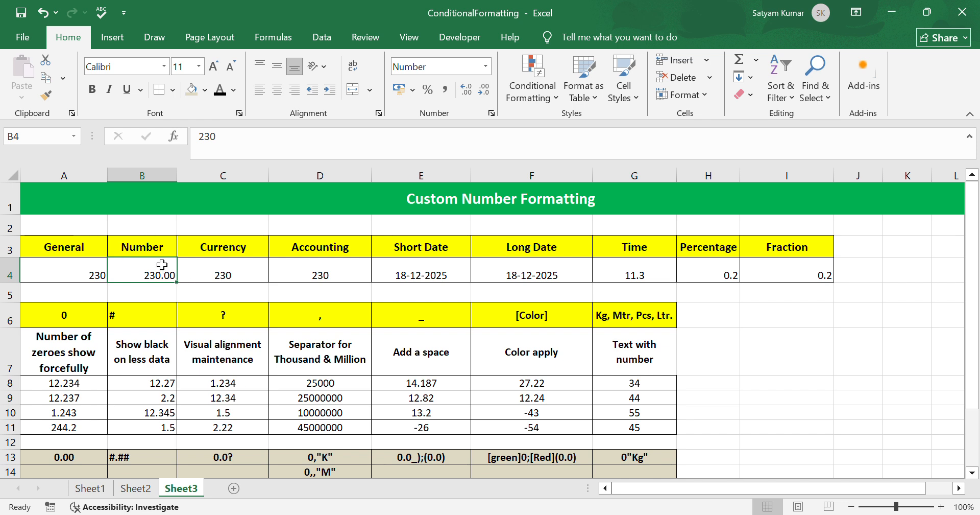
- Format the value in C4 as Currency
{"action": "left_click", "coordinate": [231, 273]}
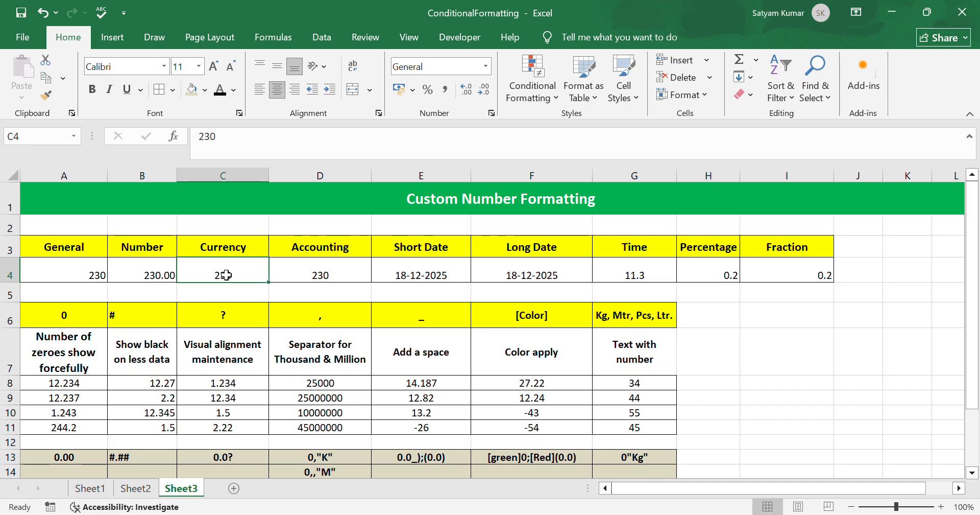
{"action": "left_click", "coordinate": [486, 67]}
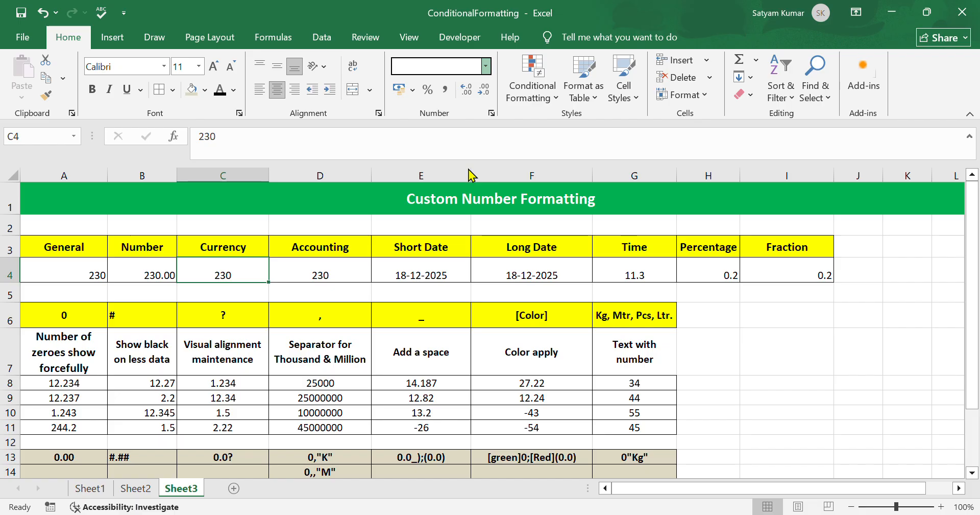
{"action": "left_click", "coordinate": [469, 170]}
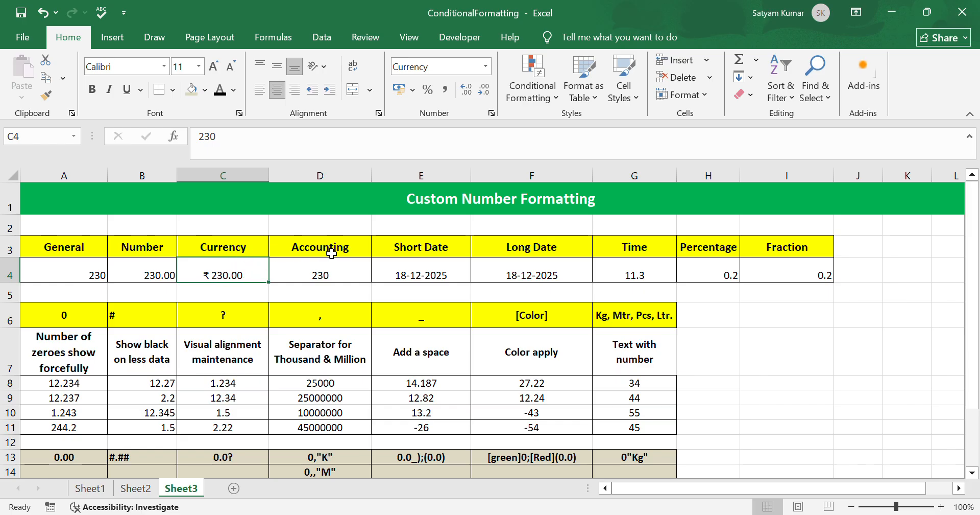
- Format the value in D4 as Accounting
{"action": "left_click", "coordinate": [335, 275]}
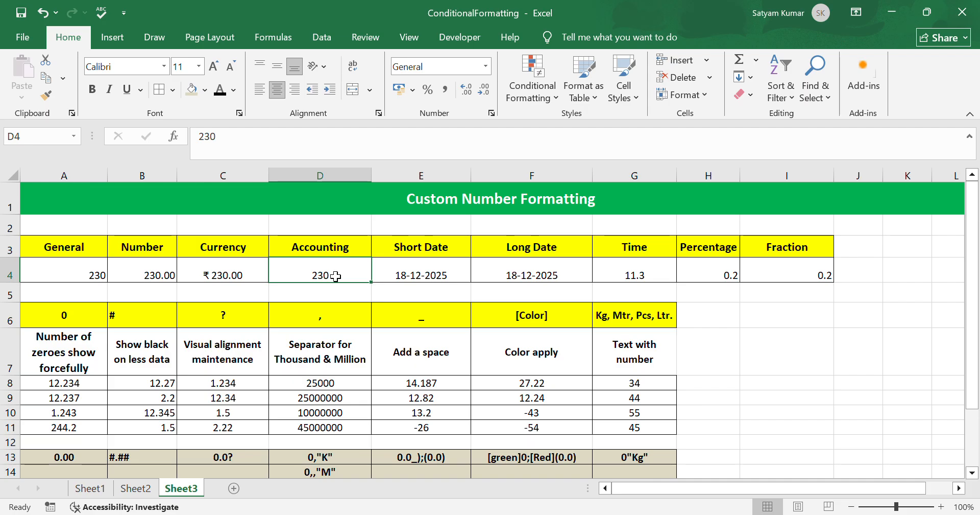
{"action": "left_click", "coordinate": [486, 67]}
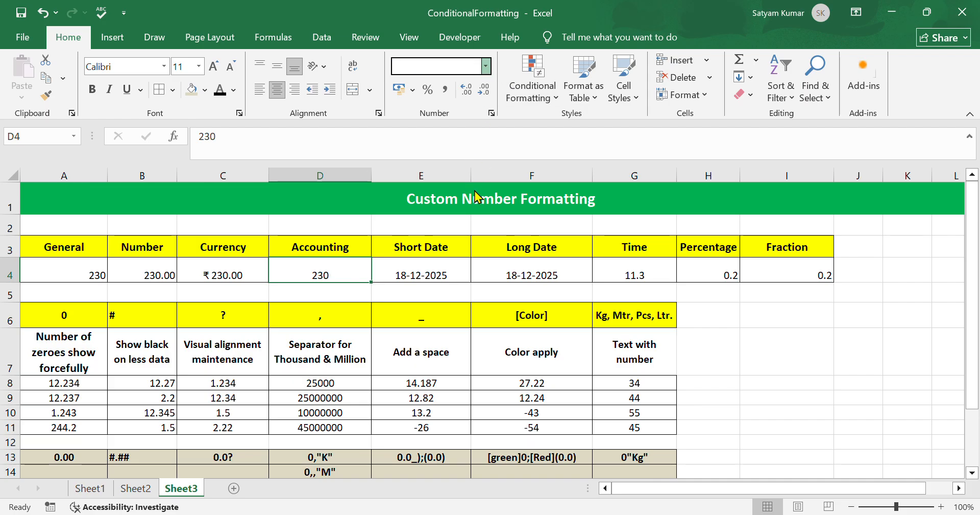
{"action": "left_click", "coordinate": [477, 195]}
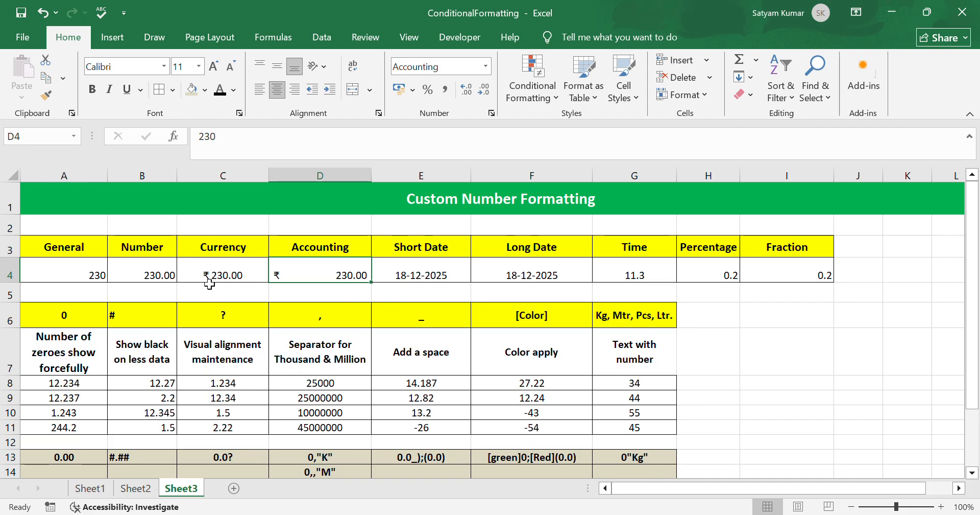
- Examine the available number formats for the Short Date sample in E4
{"action": "left_click", "coordinate": [434, 276]}
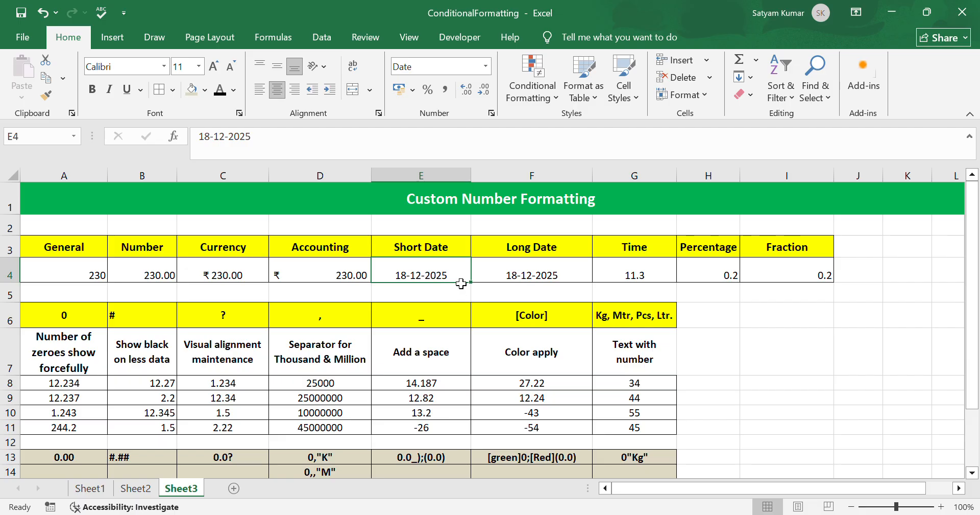
{"action": "left_click", "coordinate": [487, 67]}
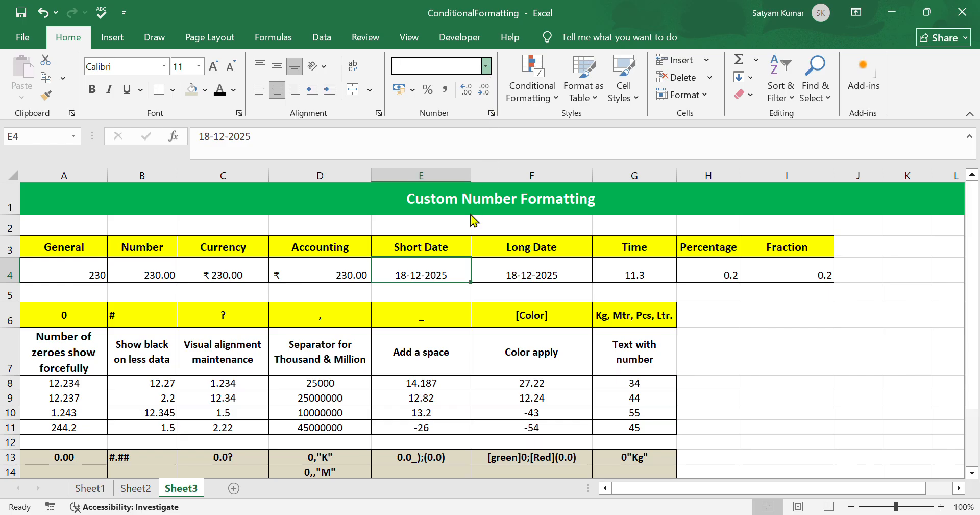
{"action": "key", "text": "Escape"}
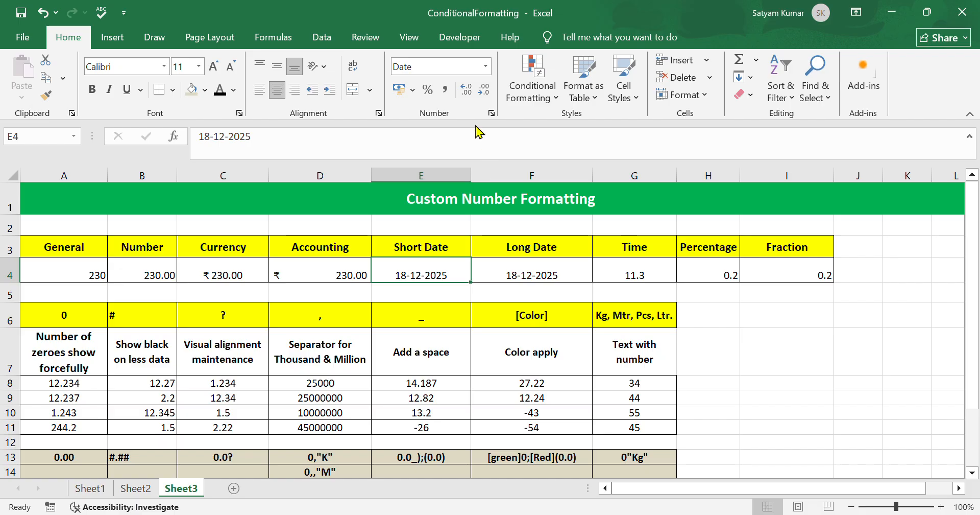
{"action": "left_click", "coordinate": [462, 301]}
{"action": "left_click", "coordinate": [457, 278]}
{"action": "left_click", "coordinate": [485, 67]}
- Apply the Long Date format to the date in F4
{"action": "left_click", "coordinate": [492, 295]}
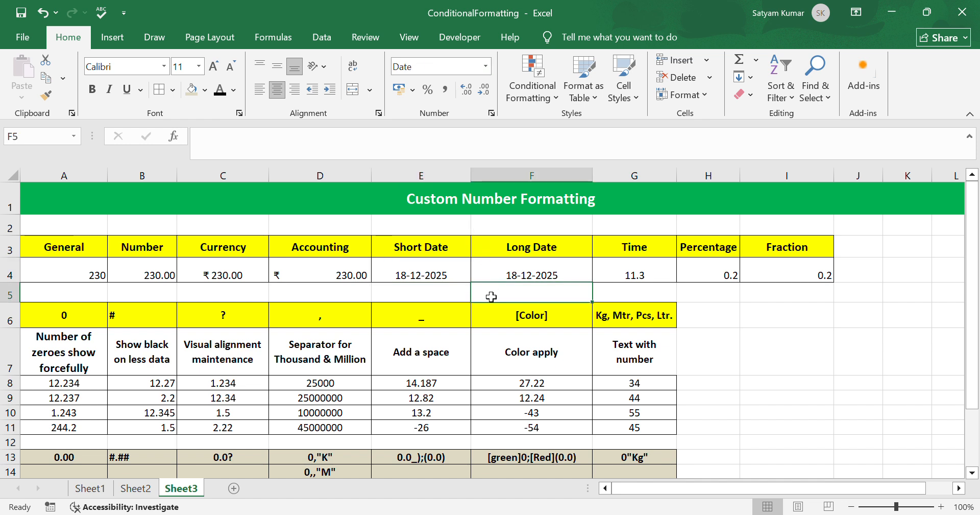
{"action": "left_click", "coordinate": [491, 279]}
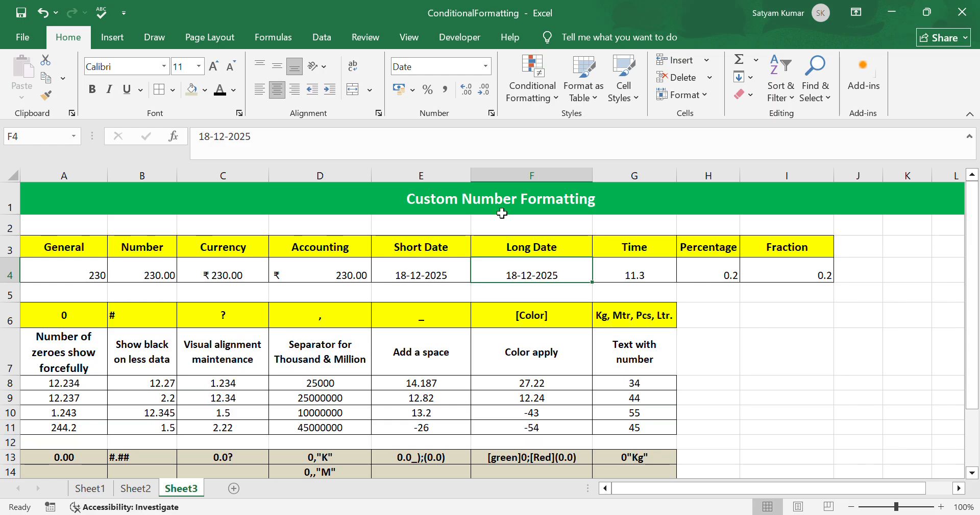
{"action": "left_click", "coordinate": [486, 65]}
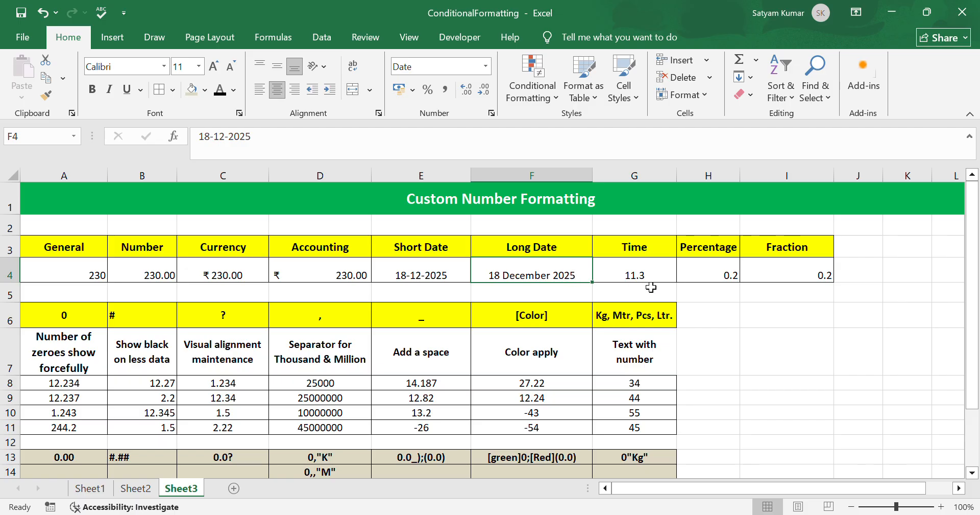
- Apply the Time format to the value in G4
{"action": "left_click", "coordinate": [664, 278]}
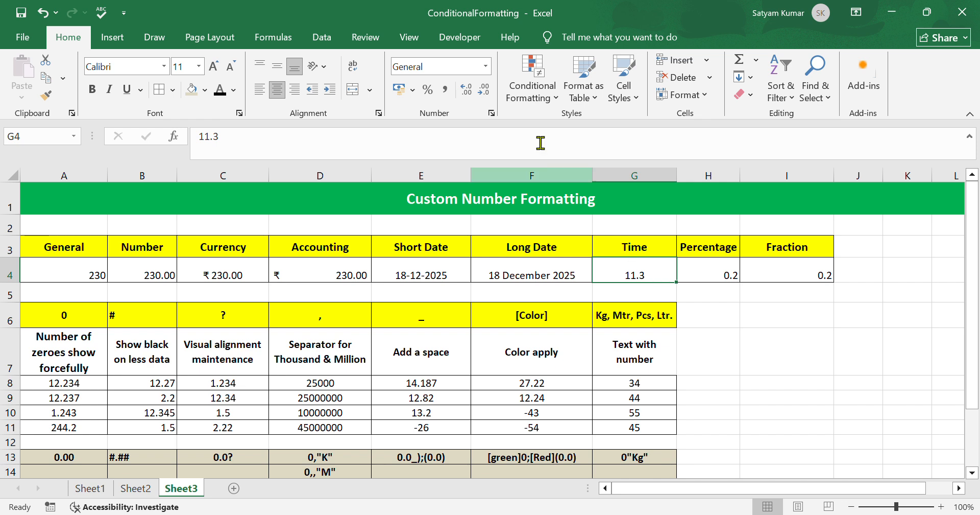
{"action": "left_click", "coordinate": [487, 69]}
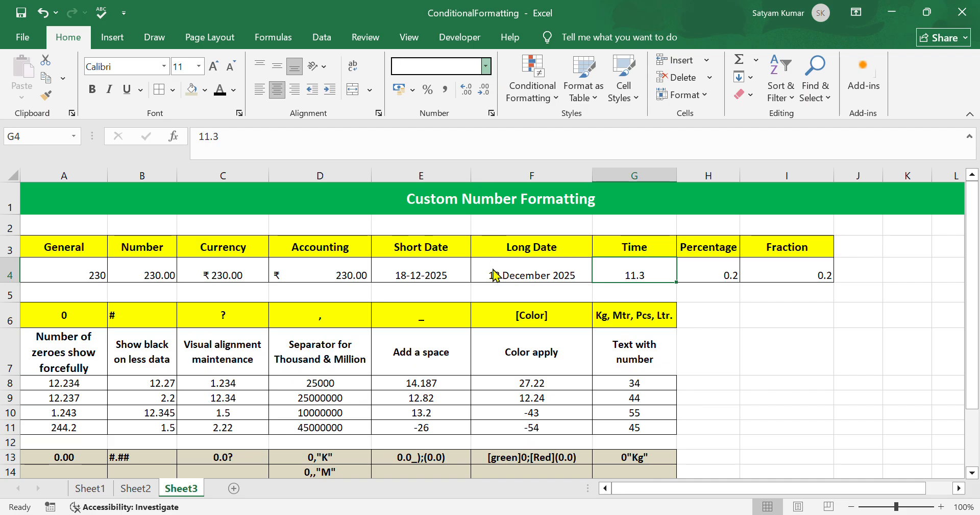
{"action": "left_click", "coordinate": [494, 306]}
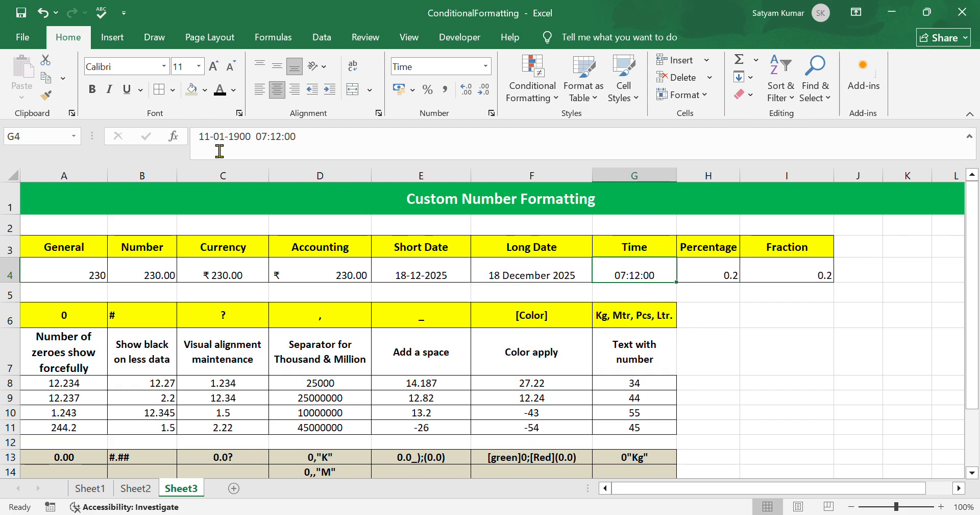
- Edit the time part of the value in G4 to 11:30:00
{"action": "left_click", "coordinate": [291, 150]}
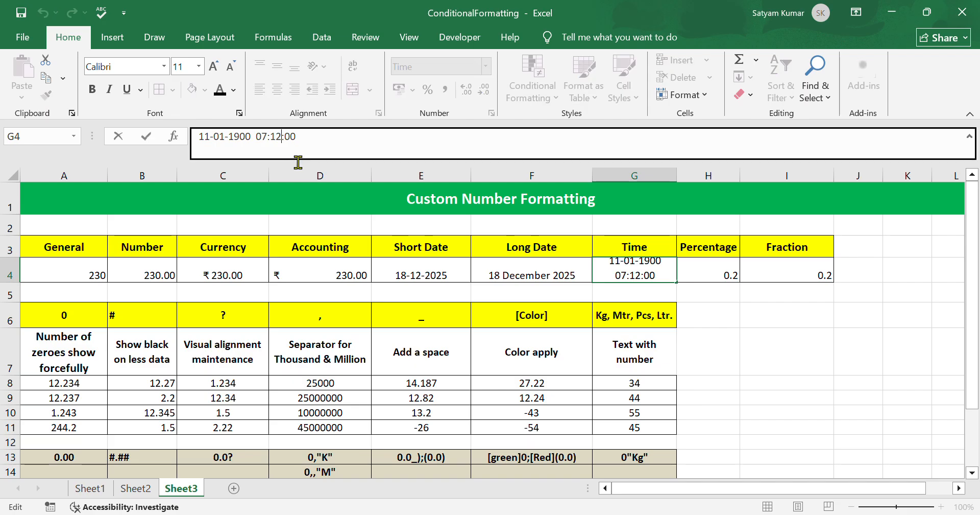
{"action": "left_click", "coordinate": [284, 150]}
{"action": "key", "text": "BackSpace"}
{"action": "key", "text": "BackSpace"}
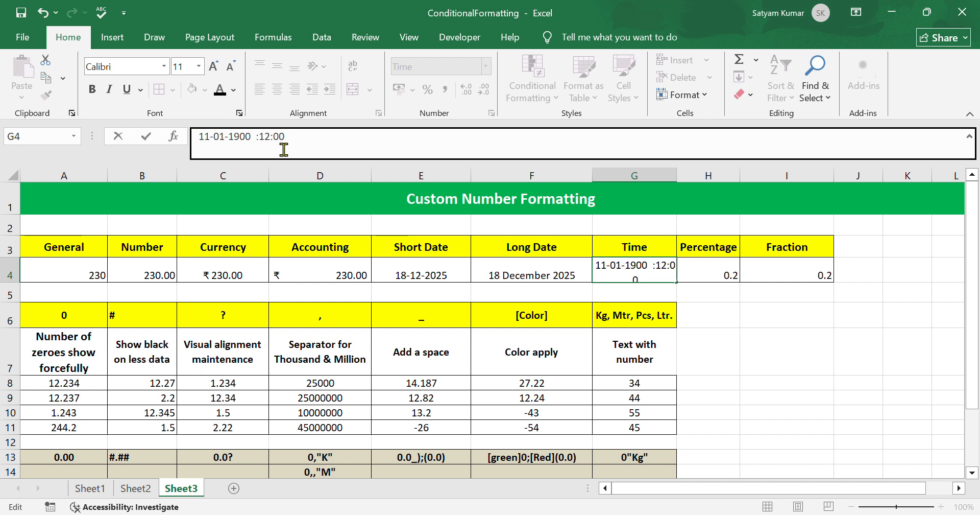
{"action": "type", "text": "11"}
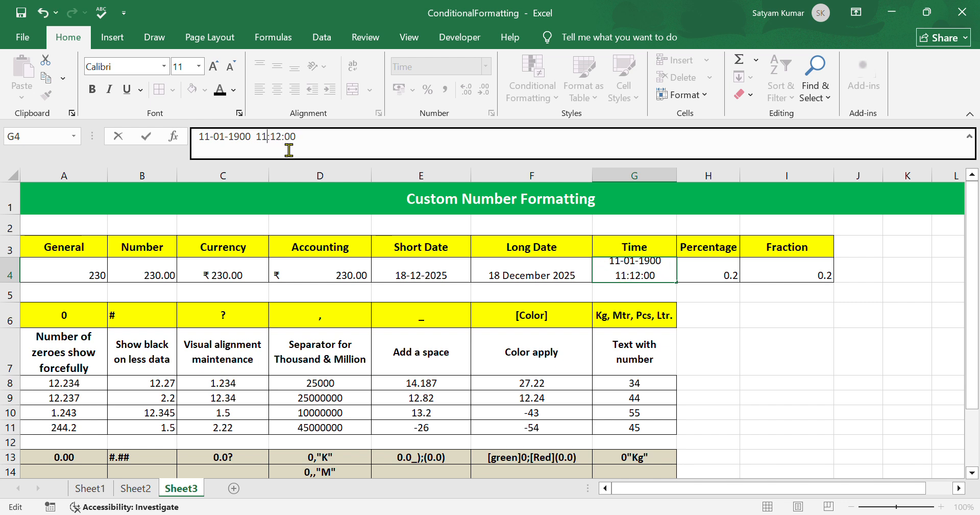
{"action": "key", "text": "Right"}
{"action": "key", "text": "Right"}
{"action": "key", "text": "Right"}
{"action": "key", "text": "BackSpace"}
{"action": "key", "text": "BackSpace"}
{"action": "type", "text": "30"}
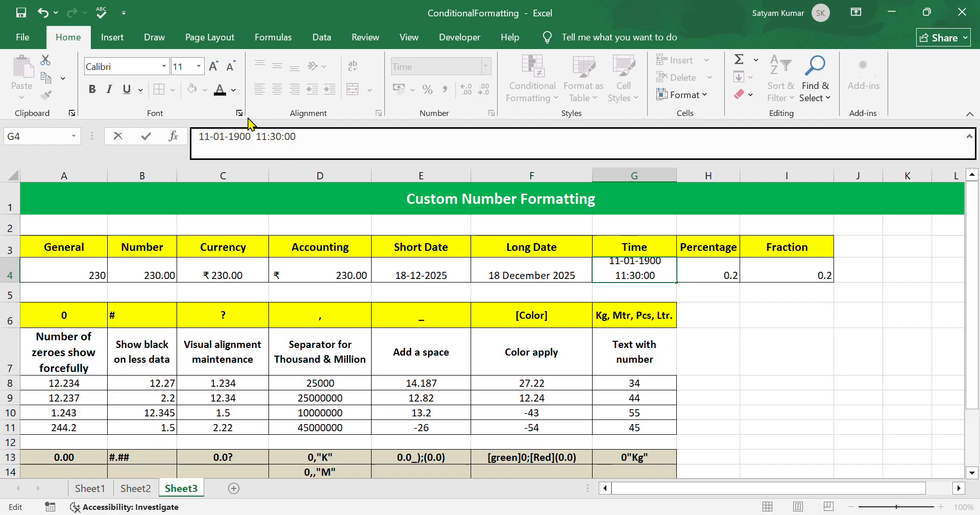
- Change the date part of the value in G4 to 20-11-2025
{"action": "left_click", "coordinate": [221, 150]}
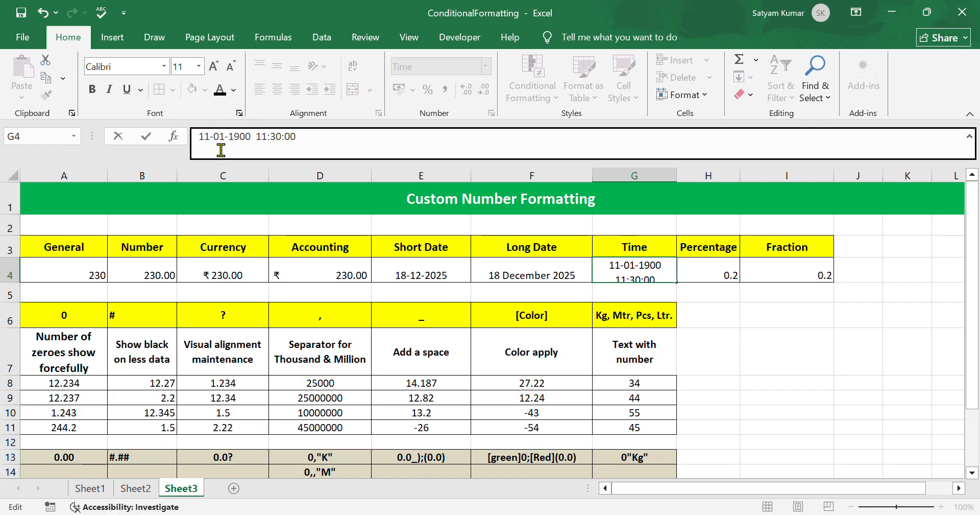
{"action": "key", "text": "BackSpace"}
{"action": "key", "text": "BackSpace"}
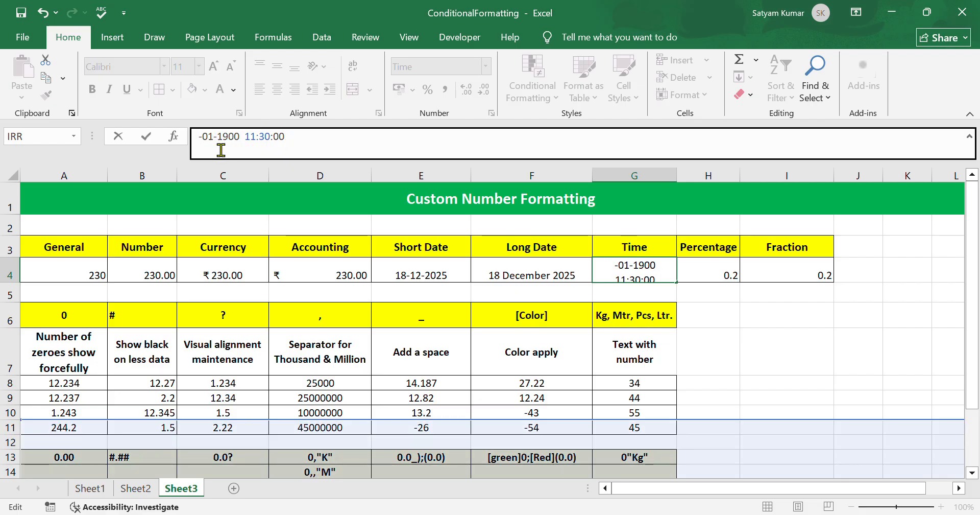
{"action": "type", "text": "20"}
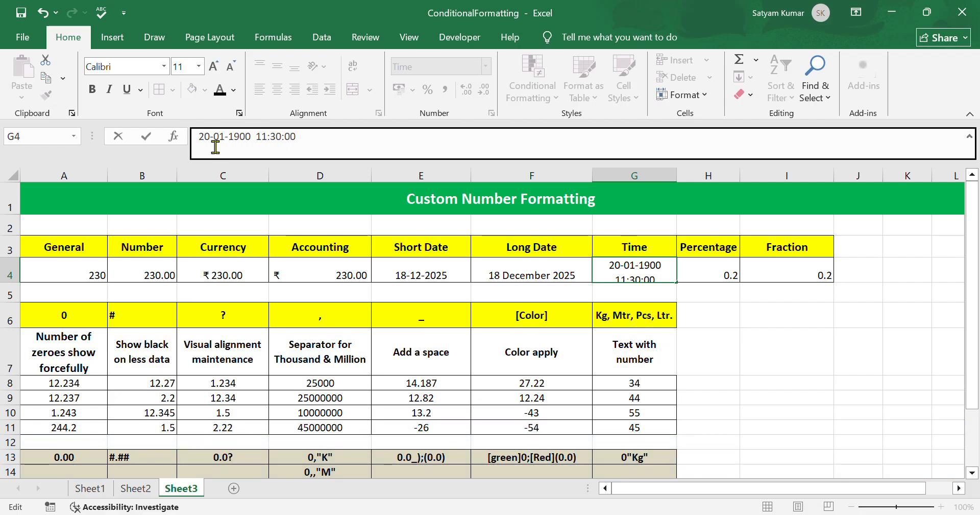
{"action": "key", "text": "Right"}
{"action": "key", "text": "Right"}
{"action": "key", "text": "BackSpace"}
{"action": "type", "text": "1"}
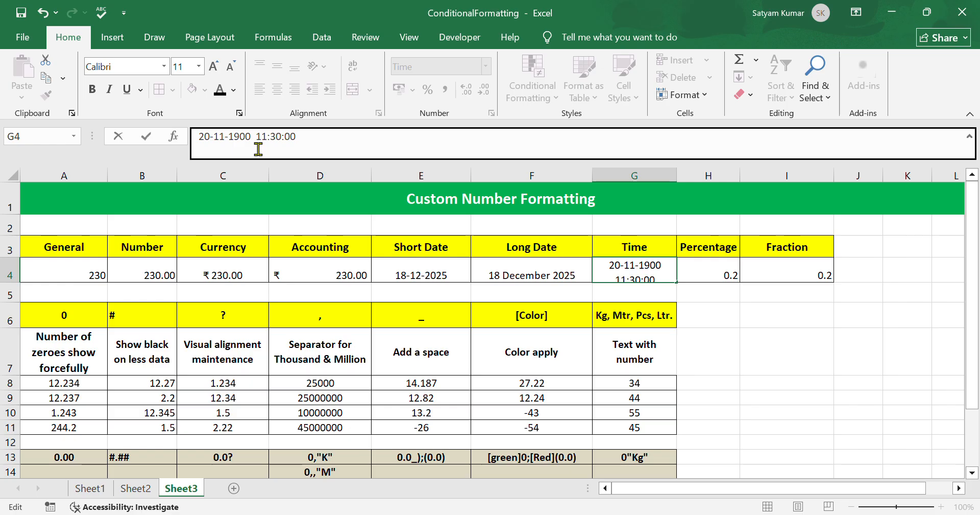
{"action": "key", "text": "BackSpace"}
{"action": "key", "text": "BackSpace"}
{"action": "key", "text": "BackSpace"}
{"action": "type", "text": "2"}
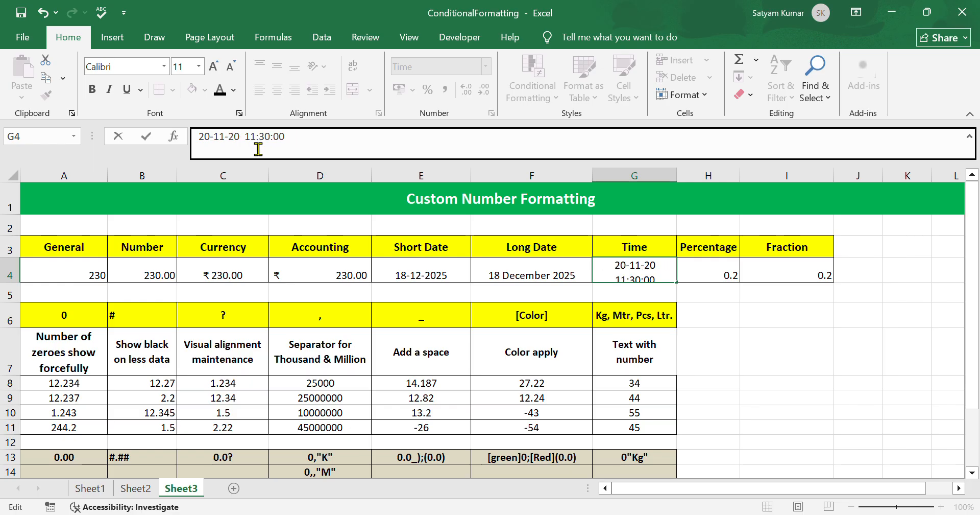
{"action": "type", "text": "02"}
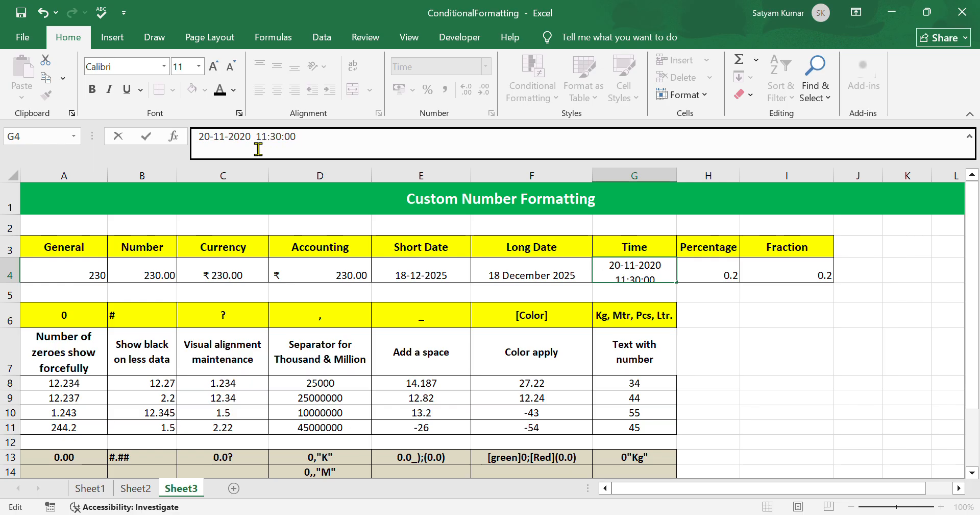
{"action": "key", "text": "Delete"}
{"action": "type", "text": "5"}
{"action": "left_click", "coordinate": [748, 321]}
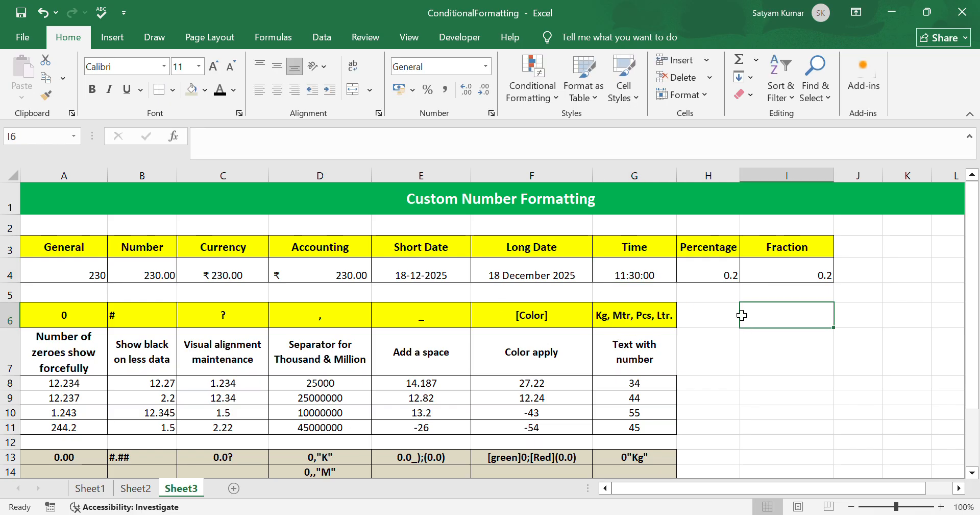
{"action": "left_click", "coordinate": [653, 278]}
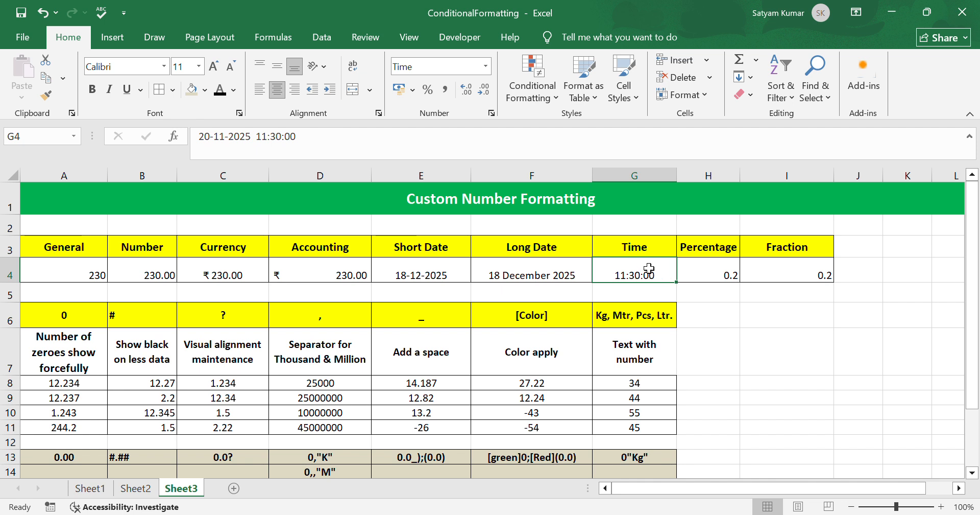
- Apply the Percentage format to the value in H4
{"action": "left_click", "coordinate": [724, 280]}
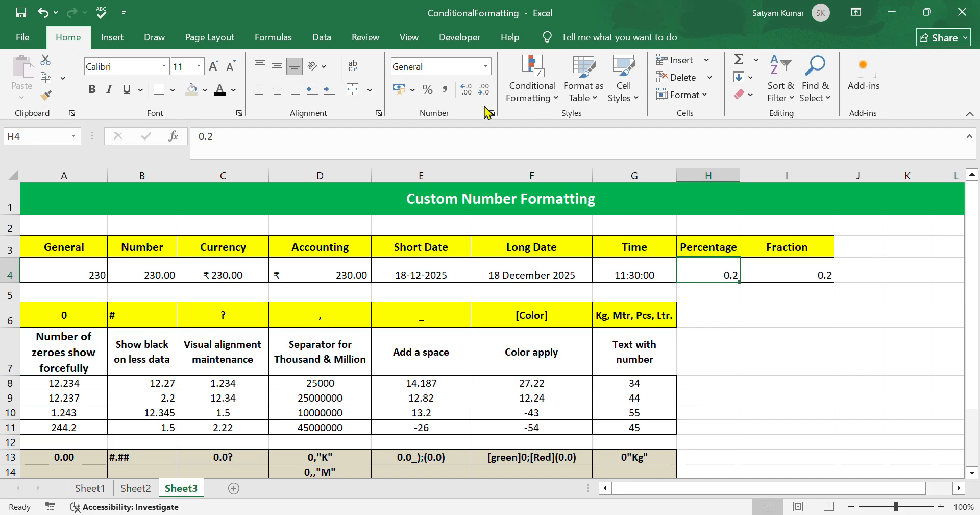
{"action": "left_click", "coordinate": [483, 69]}
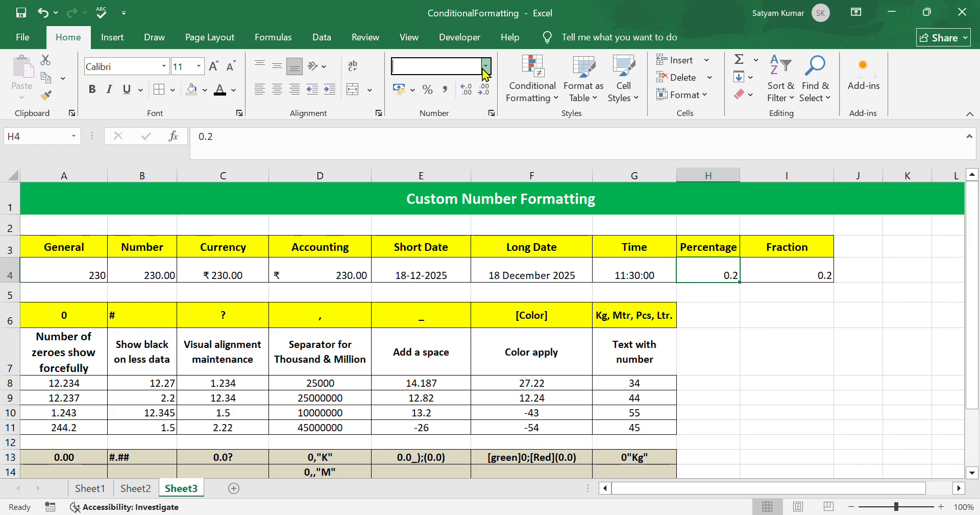
{"action": "left_click", "coordinate": [486, 346]}
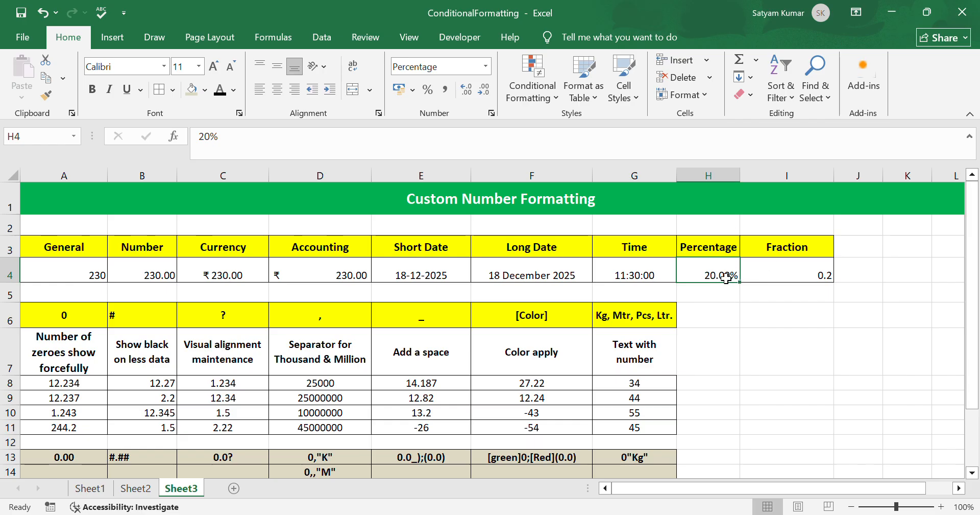
- Apply the Fraction format to the value in I4
{"action": "left_click", "coordinate": [792, 268]}
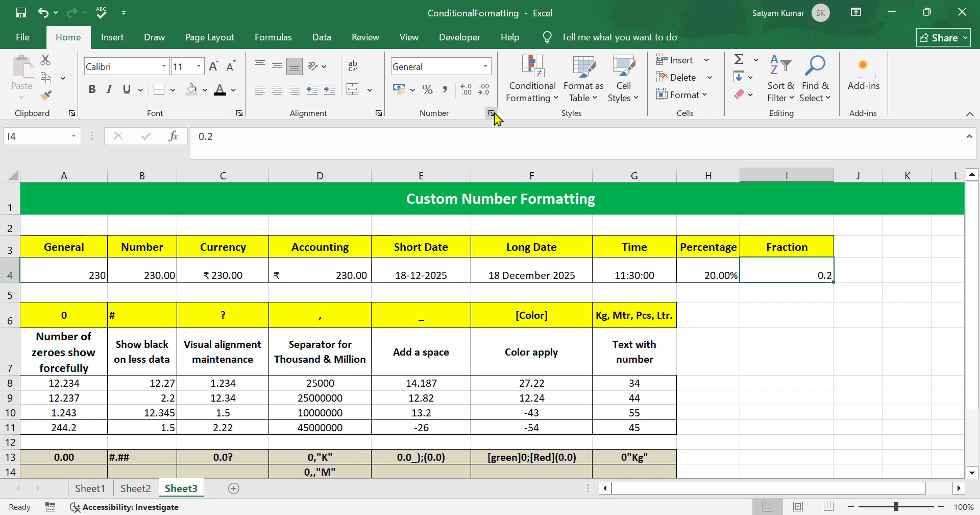
{"action": "left_click", "coordinate": [484, 71]}
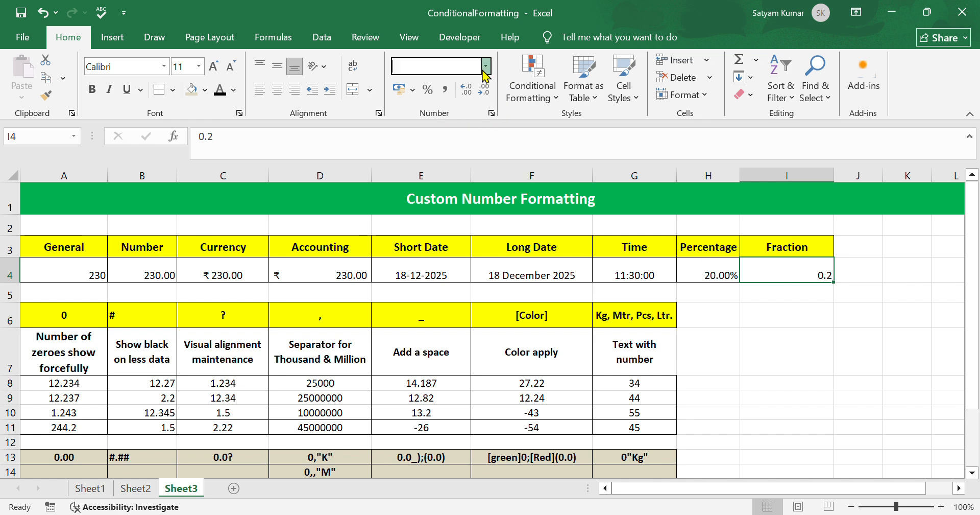
{"action": "left_click", "coordinate": [501, 298]}
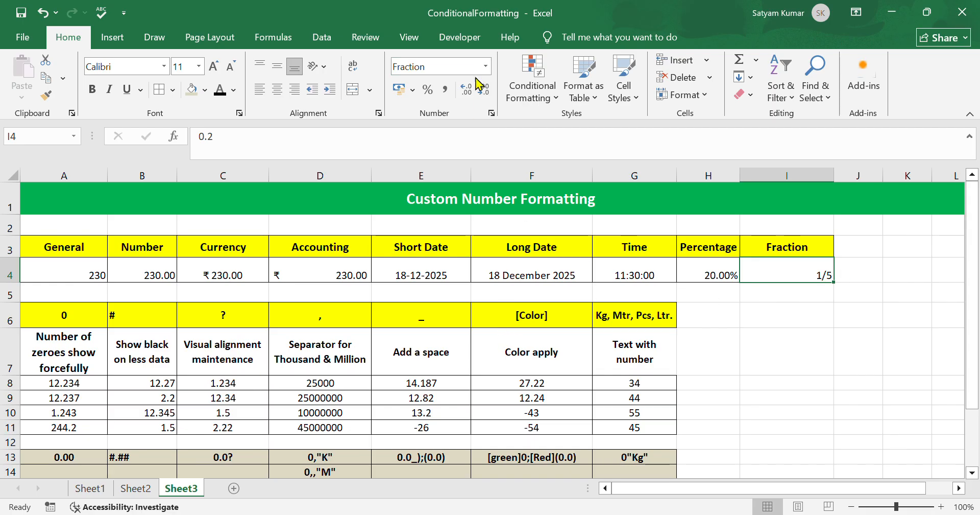
{"action": "left_click", "coordinate": [486, 66]}
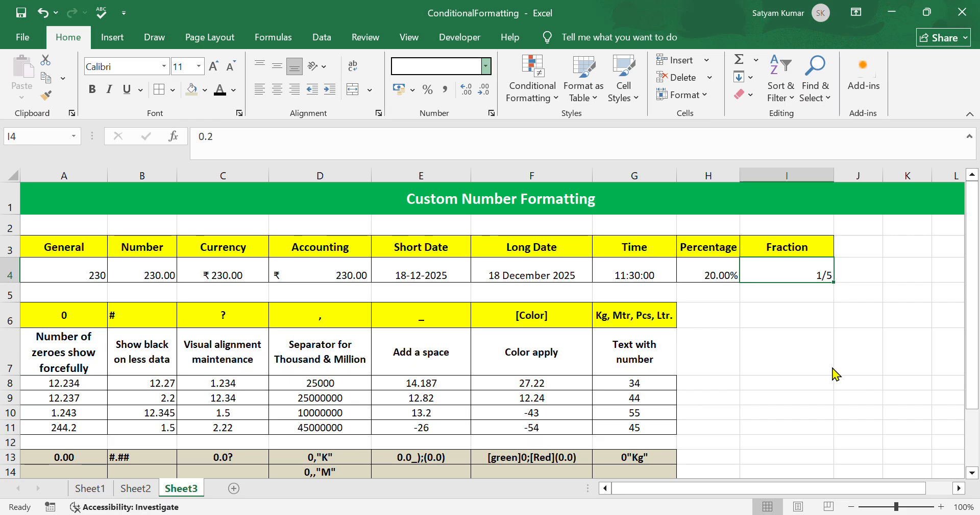
{"action": "left_click", "coordinate": [799, 357]}
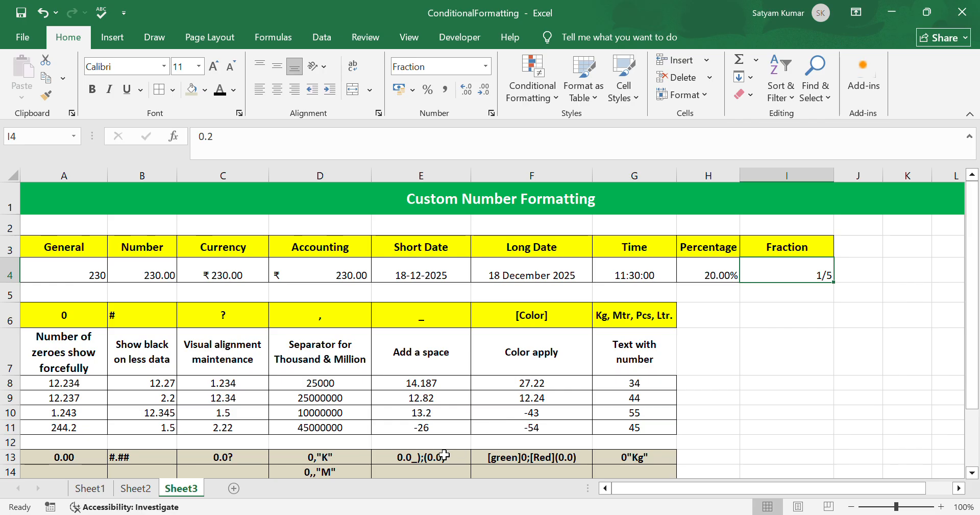
{"action": "left_click", "coordinate": [739, 401]}
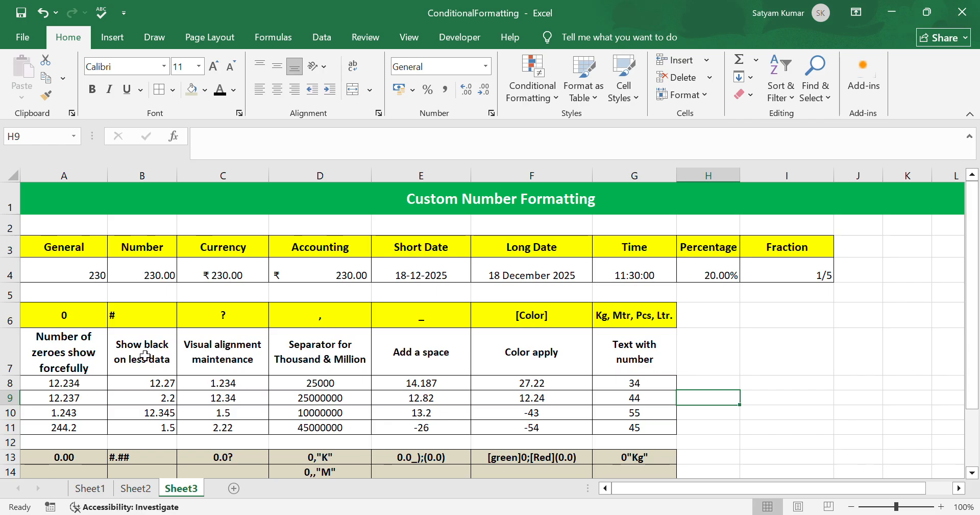
- Apply the 0.00 number format to the values in A8:A11
{"action": "left_click", "coordinate": [80, 324]}
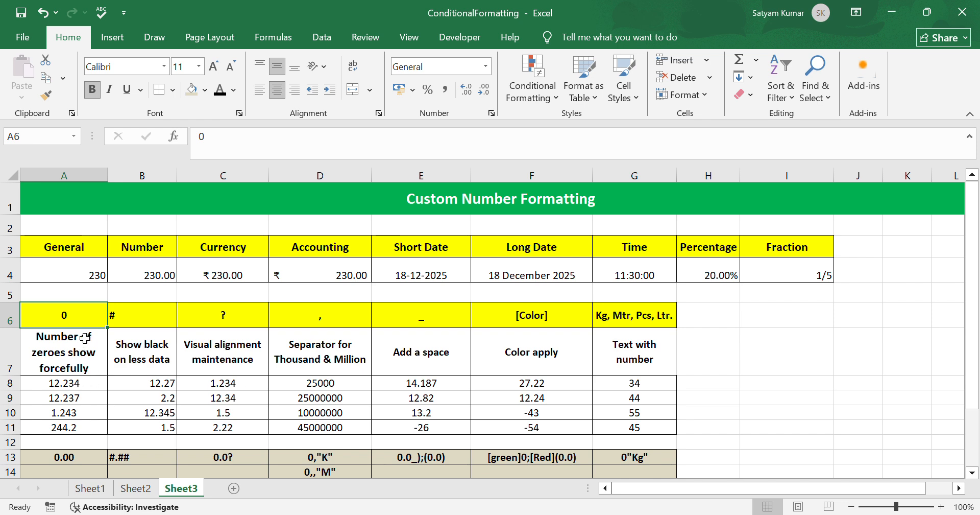
{"action": "left_click", "coordinate": [79, 430]}
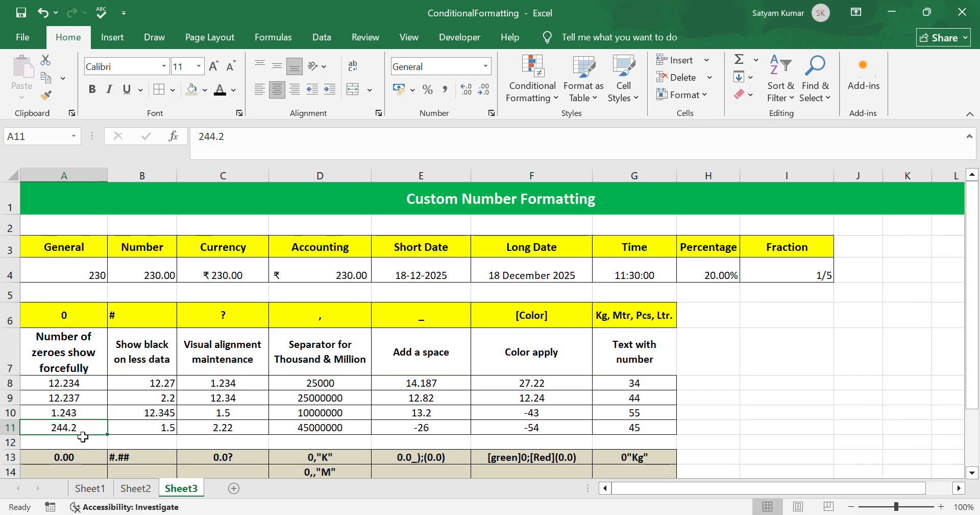
{"action": "left_click", "coordinate": [130, 412]}
{"action": "left_click_drag", "start_coordinate": [72, 385], "coordinate": [71, 433]}
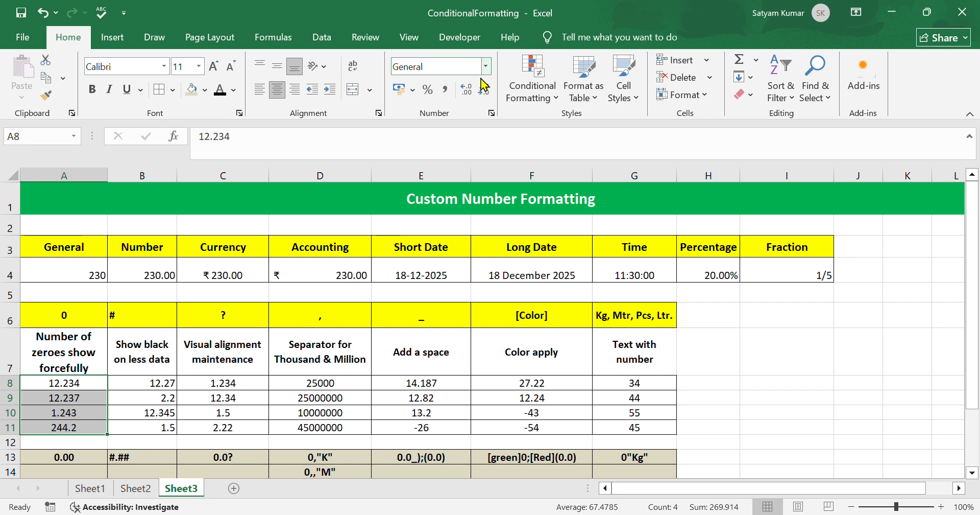
{"action": "left_click", "coordinate": [490, 113]}
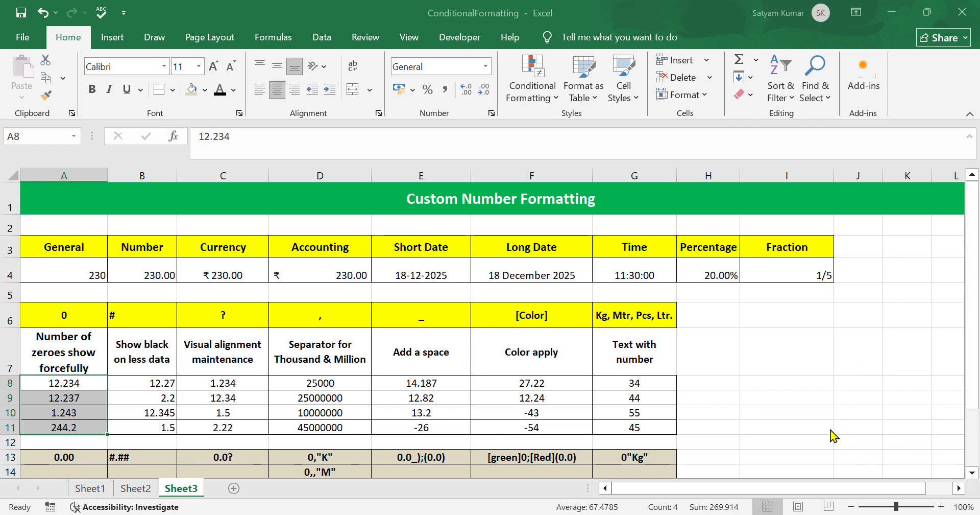
{"action": "key", "text": "ctrl+shift+1"}
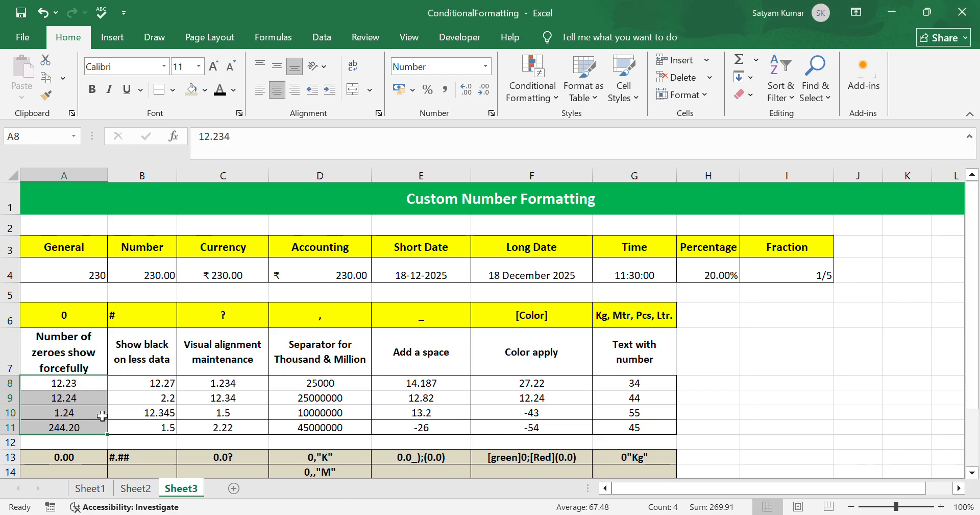
{"action": "left_click", "coordinate": [96, 401]}
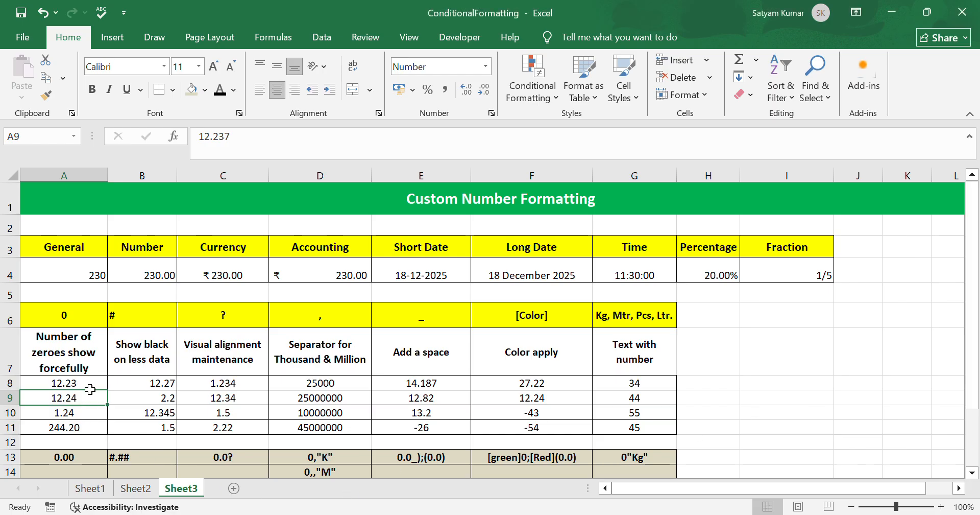
{"action": "left_click", "coordinate": [77, 385]}
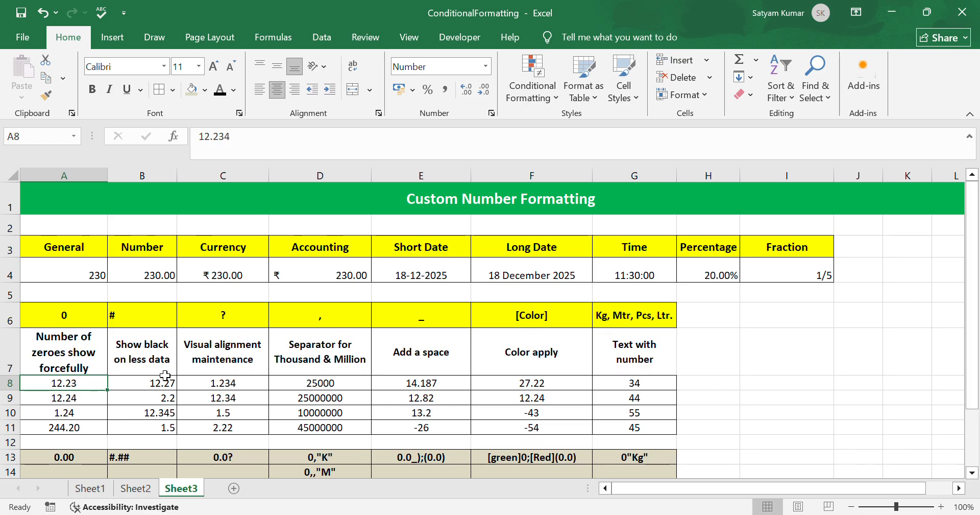
- Apply the custom number format #.## to the values in B8:B11
{"action": "left_click", "coordinate": [155, 317]}
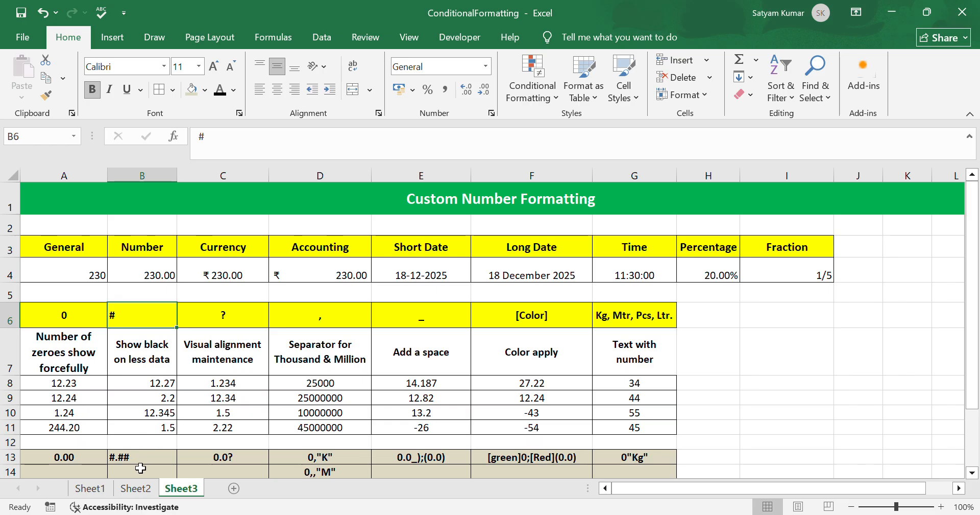
{"action": "left_click_drag", "start_coordinate": [165, 386], "coordinate": [158, 430]}
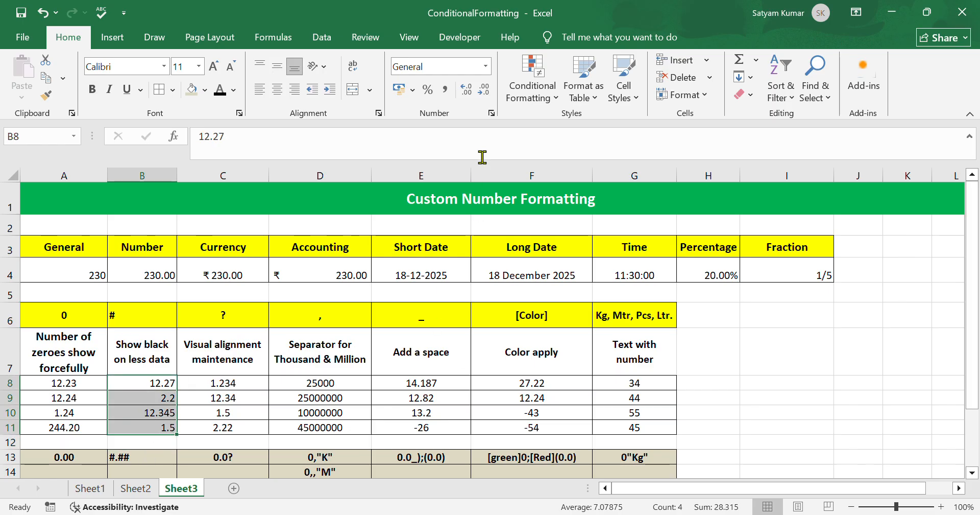
{"action": "left_click", "coordinate": [491, 113]}
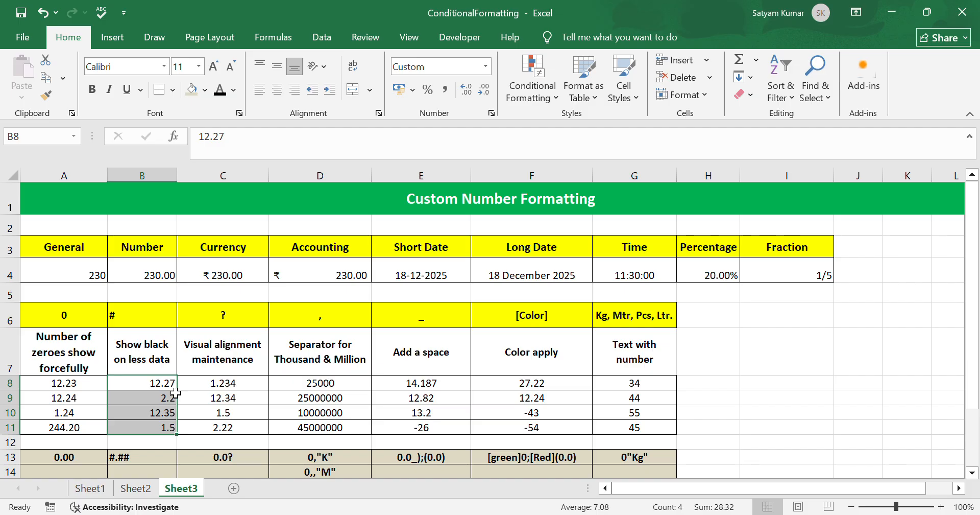
{"action": "left_click", "coordinate": [162, 382]}
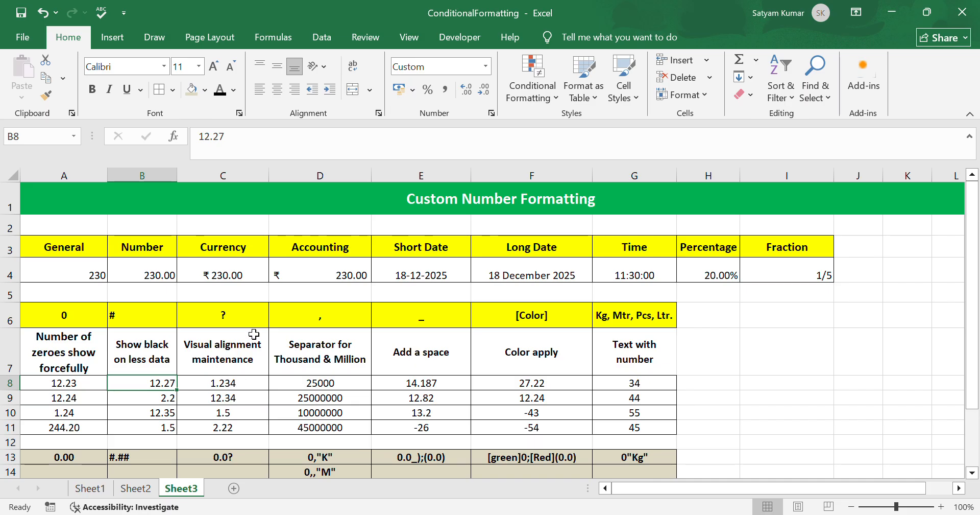
- Apply the custom number format 0.0? to the values in C8:C11
{"action": "left_click", "coordinate": [232, 460]}
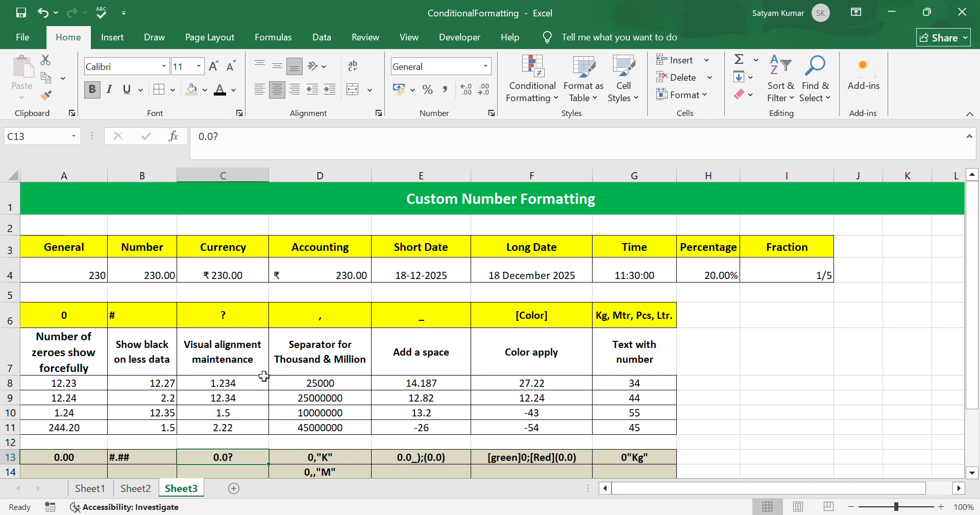
{"action": "left_click", "coordinate": [246, 416]}
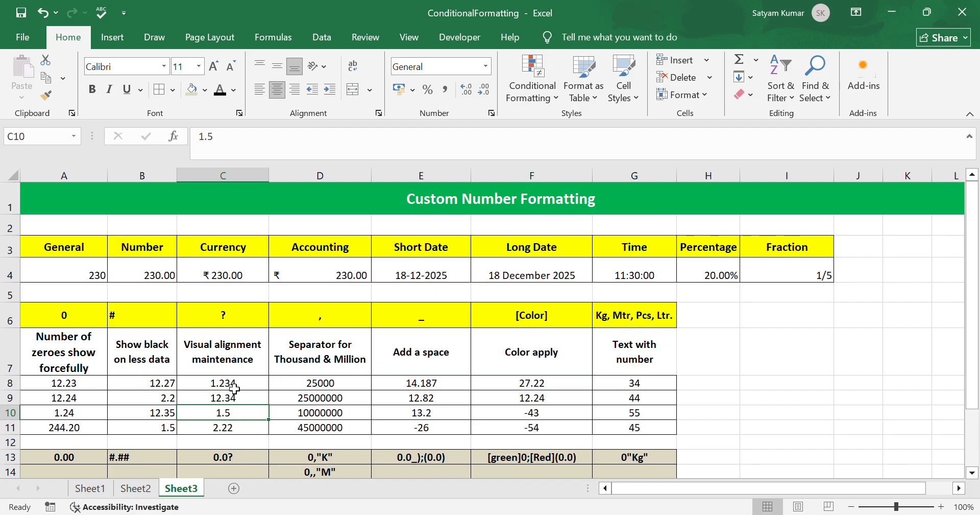
{"action": "left_click_drag", "start_coordinate": [253, 388], "coordinate": [252, 441]}
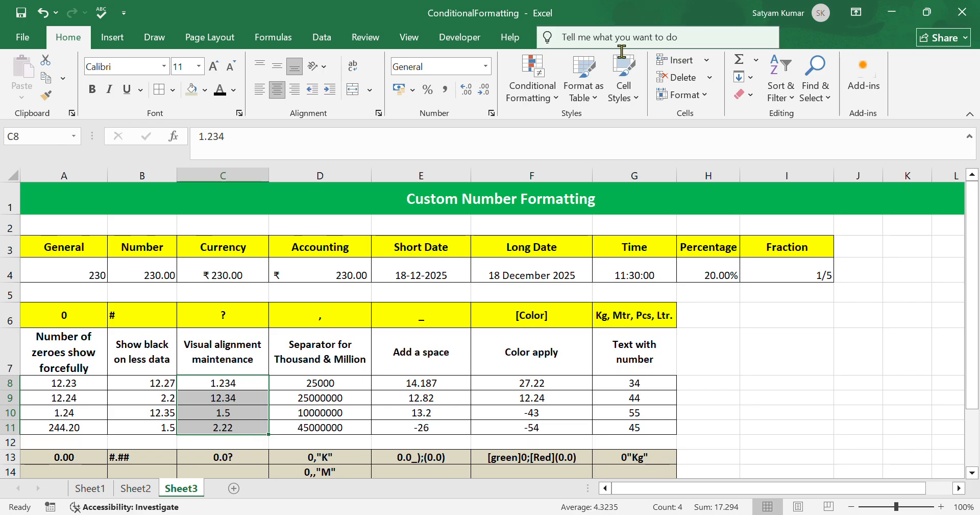
{"action": "left_click", "coordinate": [491, 113]}
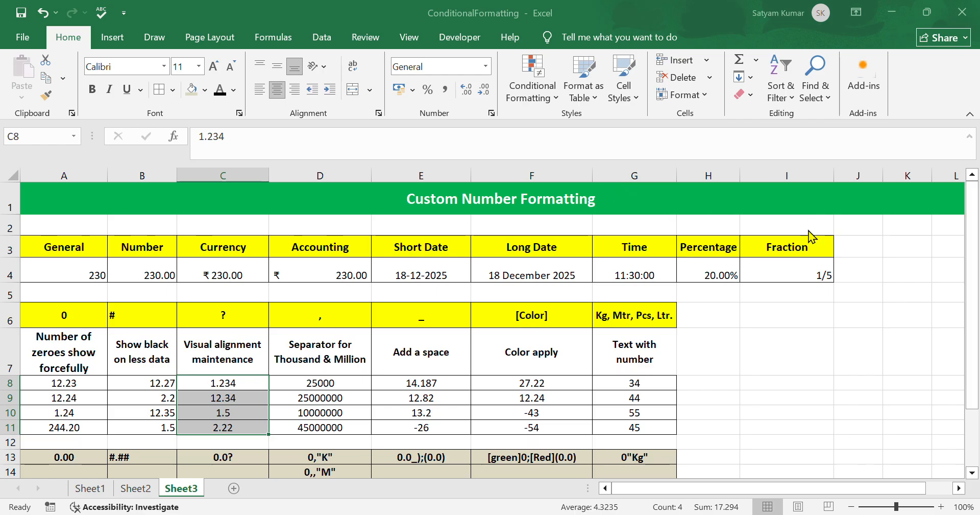
{"action": "key", "text": "Return"}
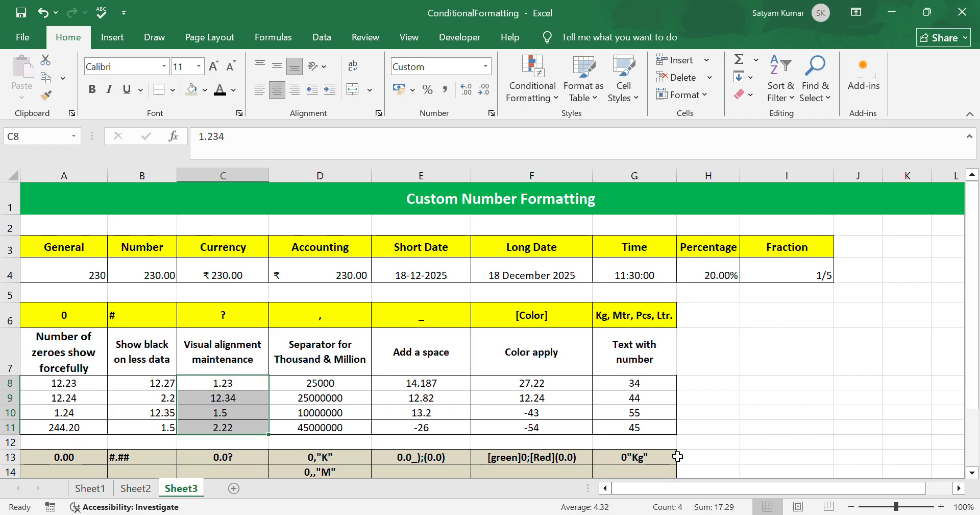
- Right-align the values in C8:C11
{"action": "left_click", "coordinate": [248, 398]}
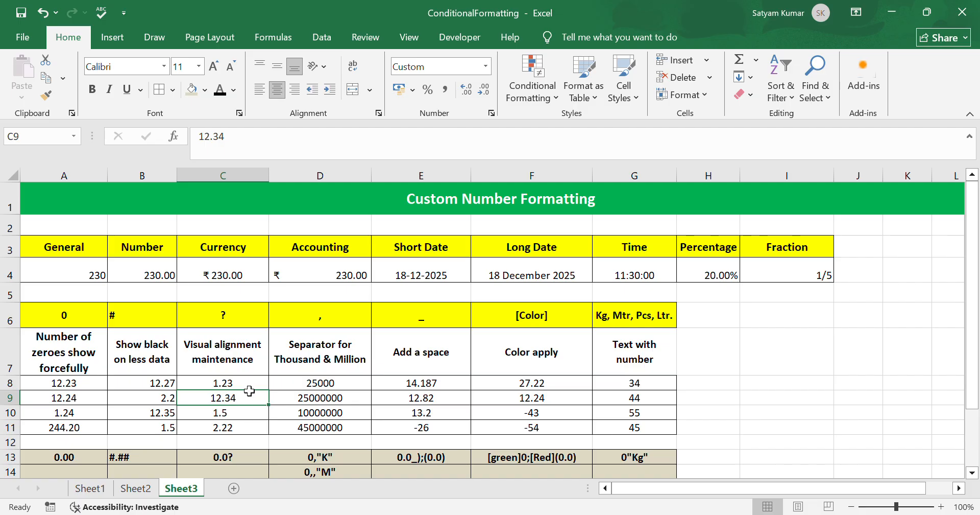
{"action": "left_click_drag", "start_coordinate": [248, 388], "coordinate": [244, 432]}
{"action": "left_click", "coordinate": [296, 90]}
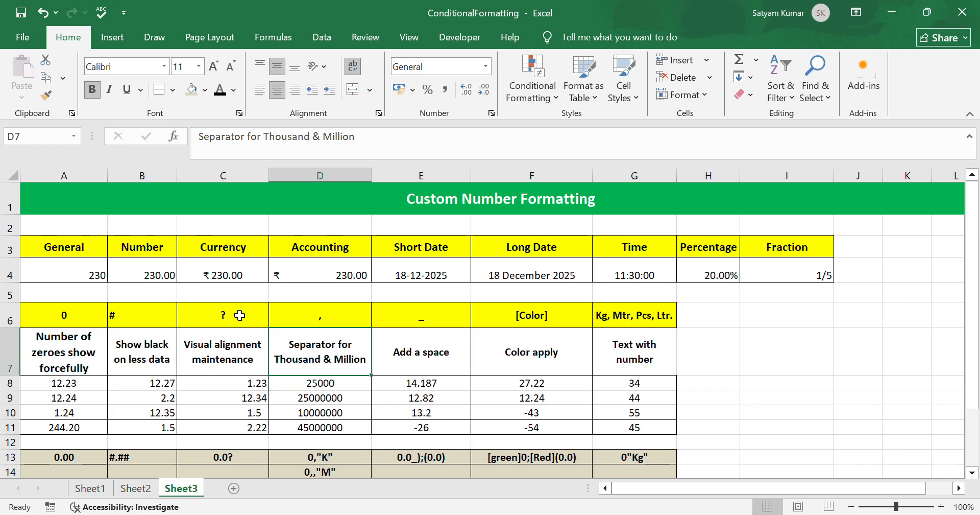
- Enter 25k in cell I8 as a sample abbreviation, and clear the cell again
{"action": "left_click", "coordinate": [219, 458]}
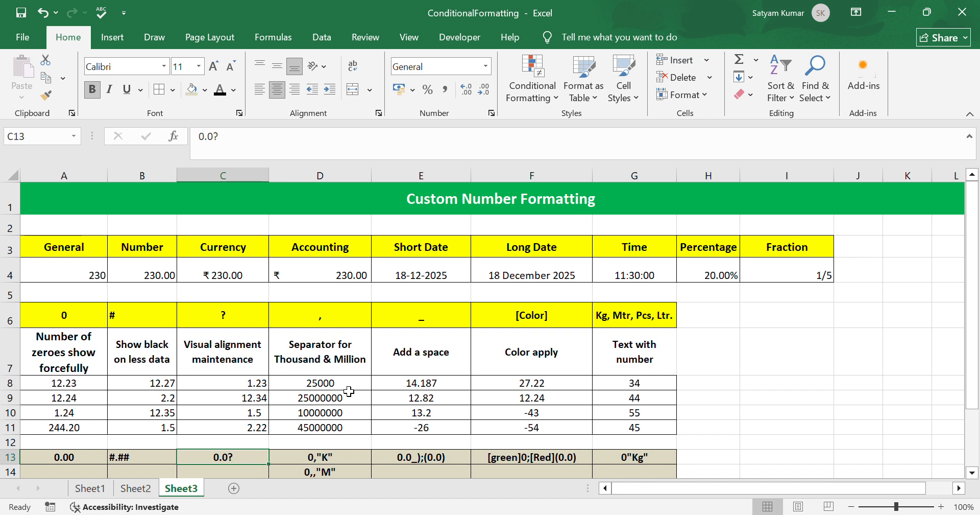
{"action": "left_click", "coordinate": [800, 391]}
{"action": "type", "text": "25k"}
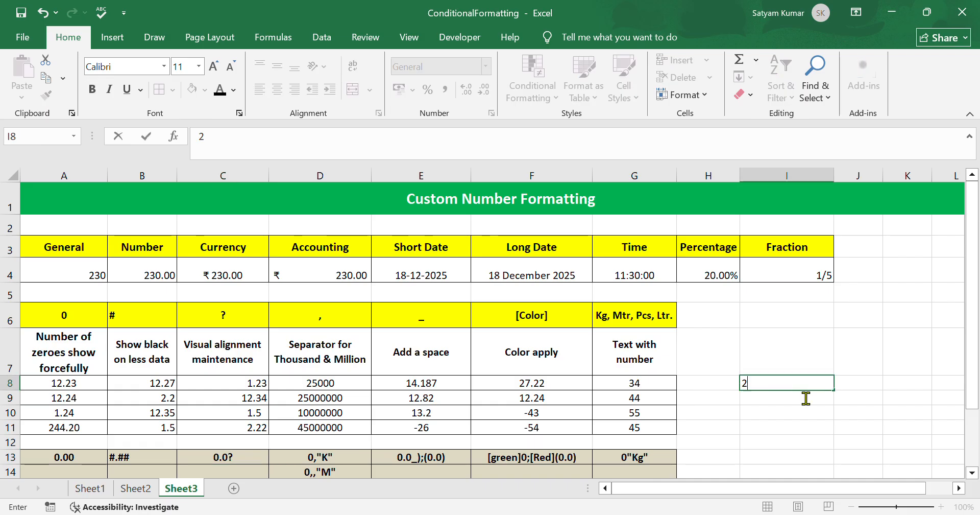
{"action": "left_click", "coordinate": [797, 412]}
{"action": "left_click", "coordinate": [789, 393]}
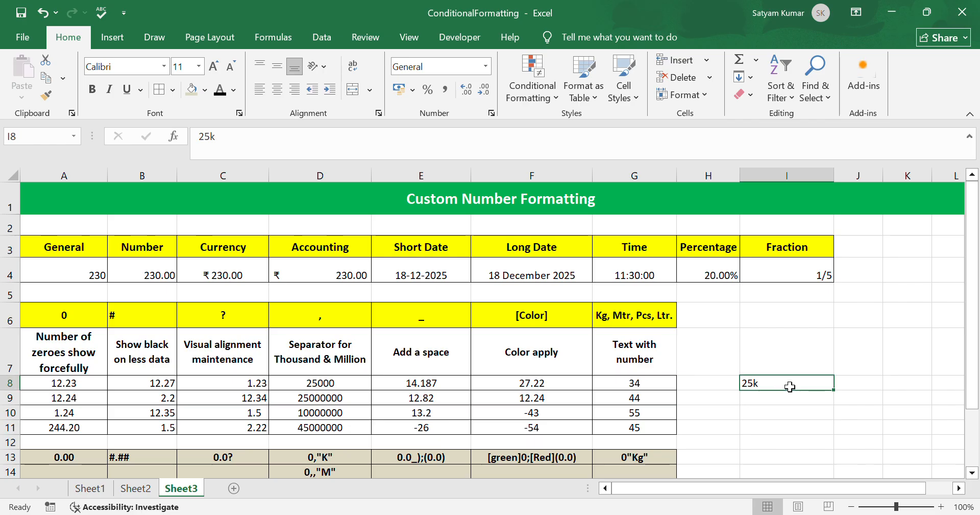
{"action": "key", "text": "BackSpace"}
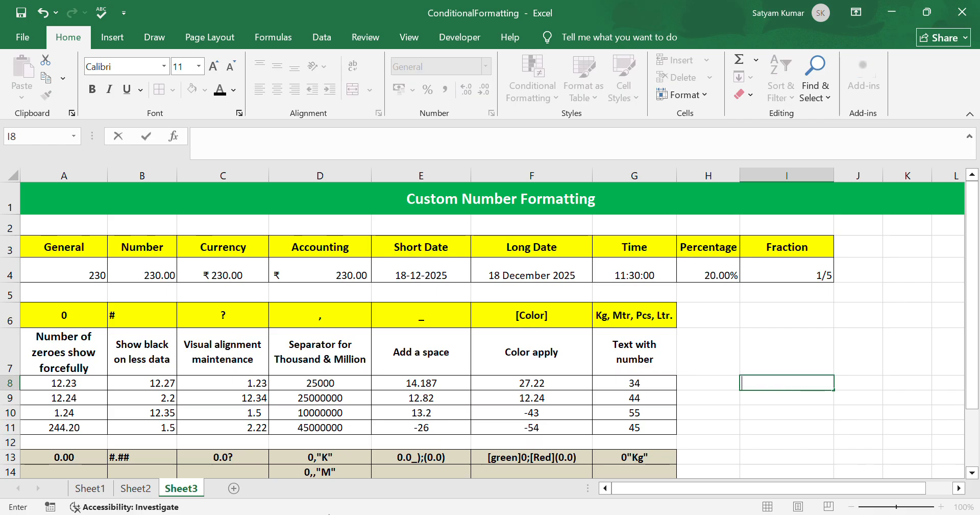
- Apply the custom number format 0,"K" to the value in D8
{"action": "left_click", "coordinate": [328, 457]}
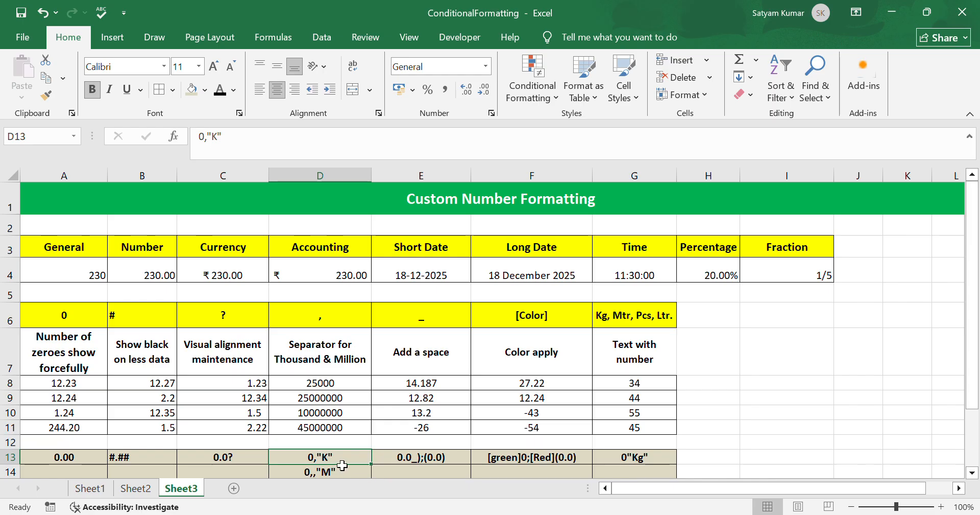
{"action": "left_click", "coordinate": [349, 386]}
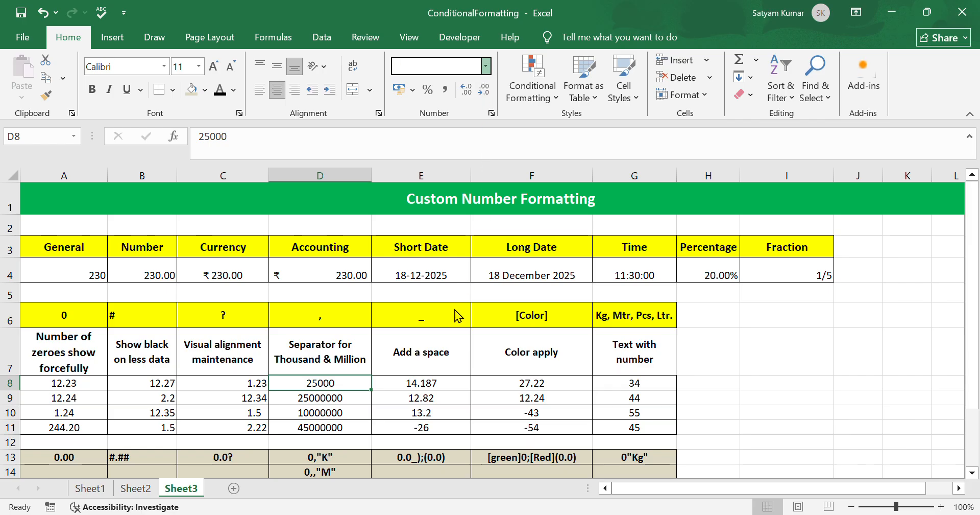
{"action": "left_click", "coordinate": [460, 38]}
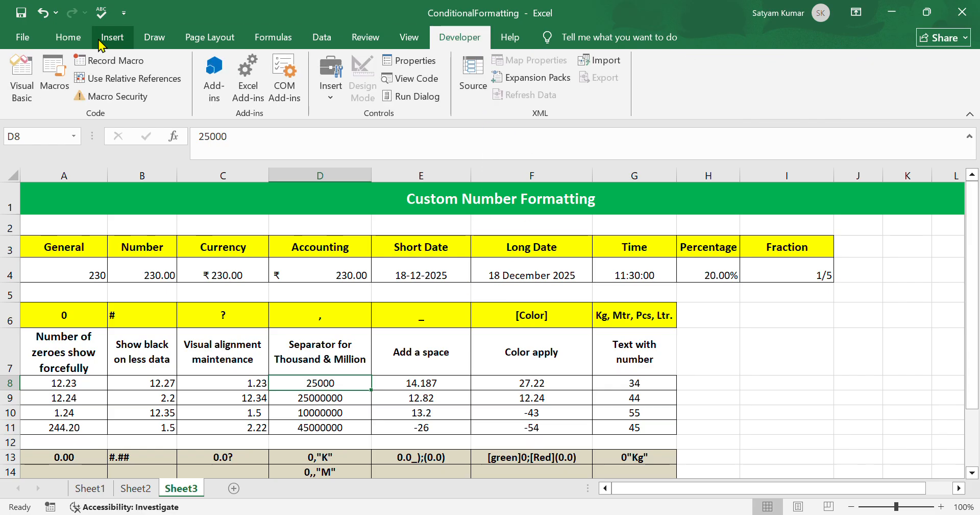
{"action": "left_click", "coordinate": [76, 38]}
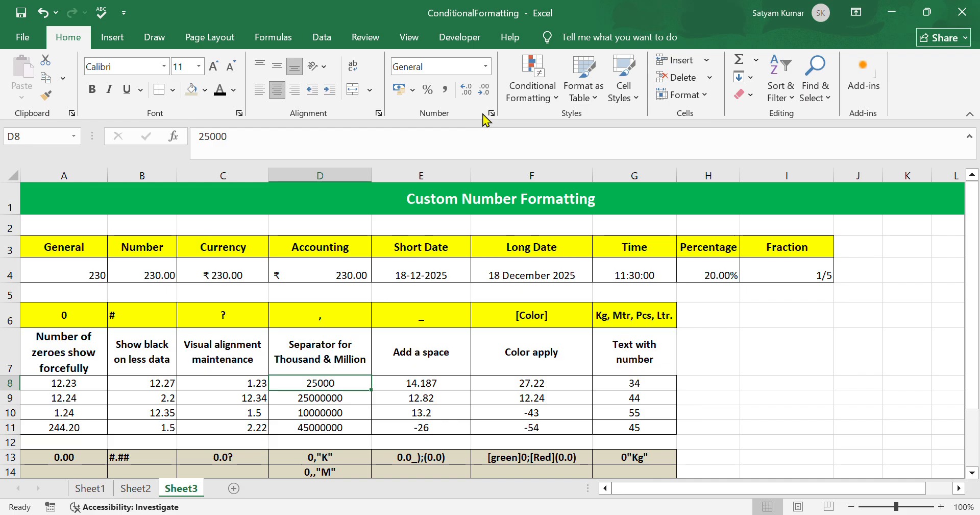
{"action": "left_click", "coordinate": [491, 114]}
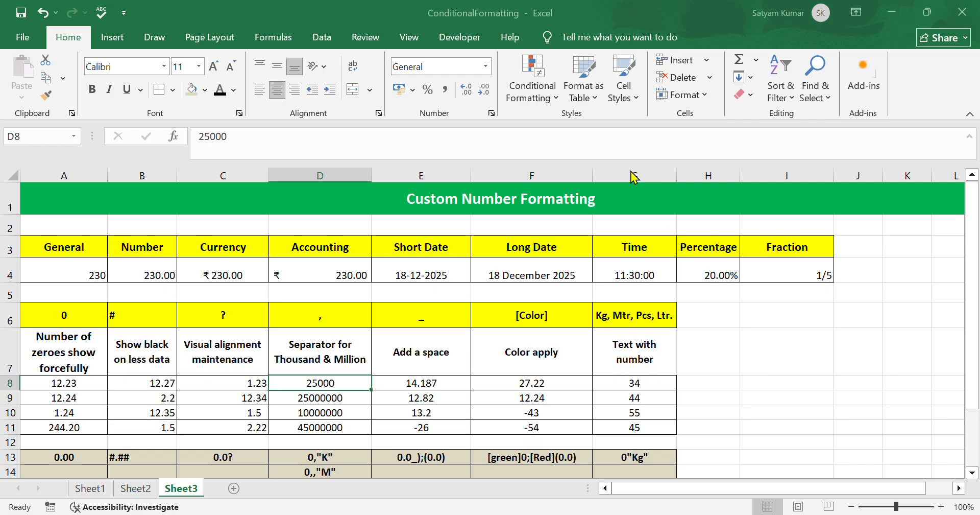
{"action": "left_click", "coordinate": [828, 426]}
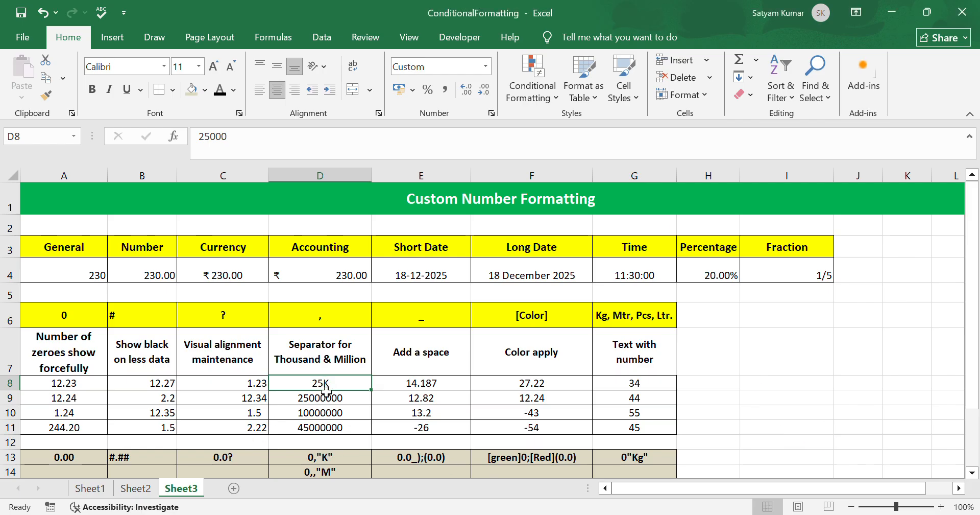
- Apply the custom number format 0,,"M" to the values in D9:D11
{"action": "left_click", "coordinate": [350, 403]}
{"action": "left_click_drag", "start_coordinate": [350, 403], "coordinate": [340, 433]}
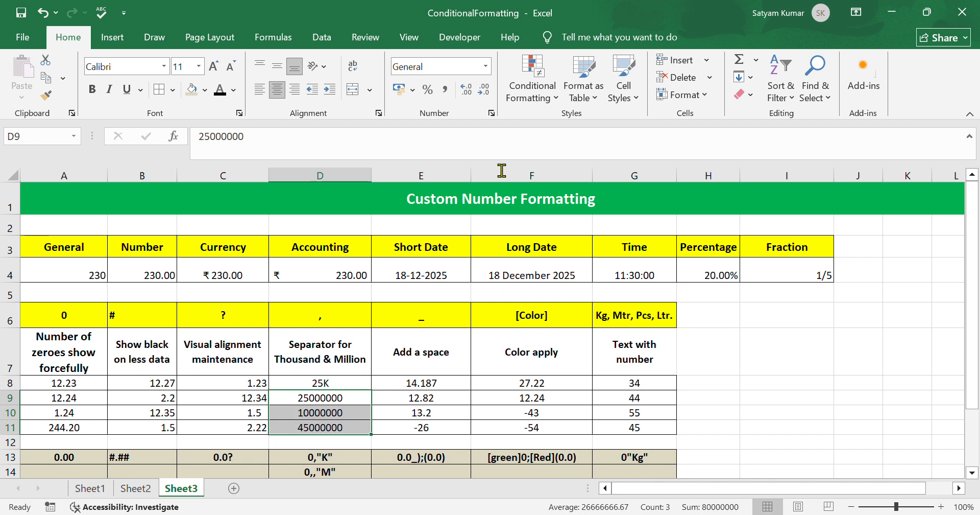
{"action": "left_click", "coordinate": [491, 114]}
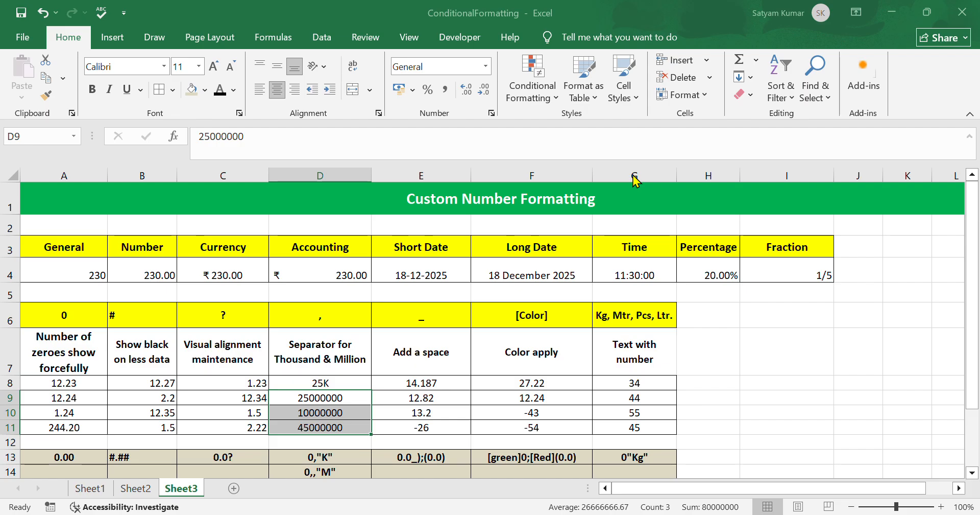
{"action": "left_click", "coordinate": [813, 433]}
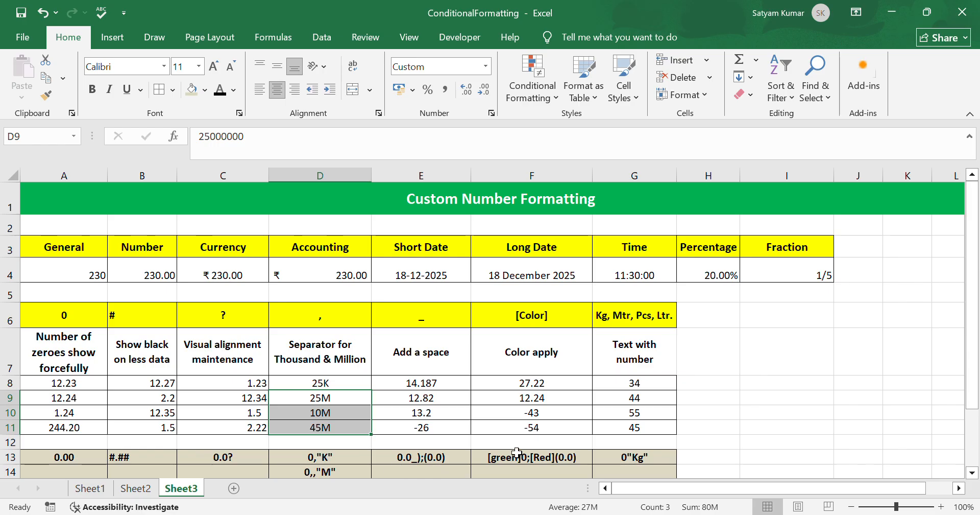
- Apply the custom number format 0.0_);(0.0) to the values in E8:E11 and check the positive and negative entries
{"action": "left_click", "coordinate": [425, 461]}
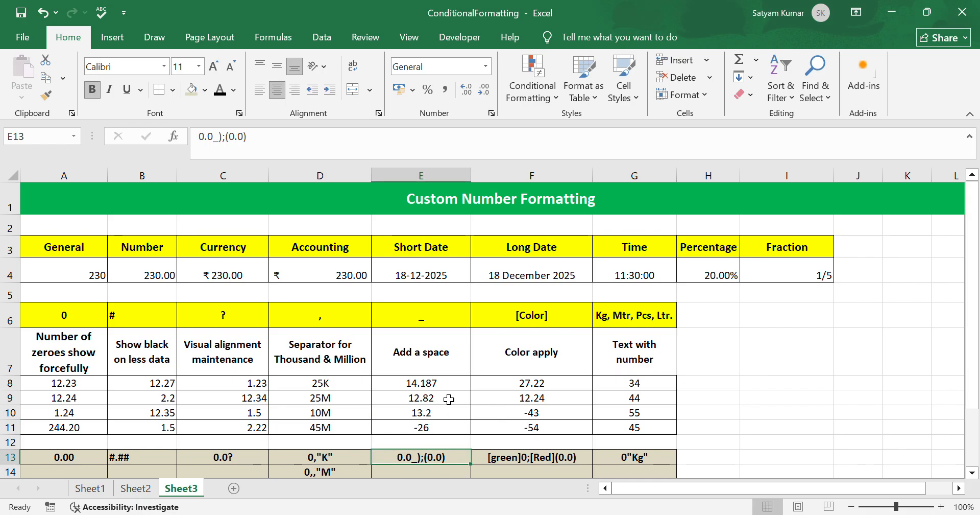
{"action": "left_click", "coordinate": [451, 387]}
{"action": "left_click_drag", "start_coordinate": [451, 387], "coordinate": [451, 432]}
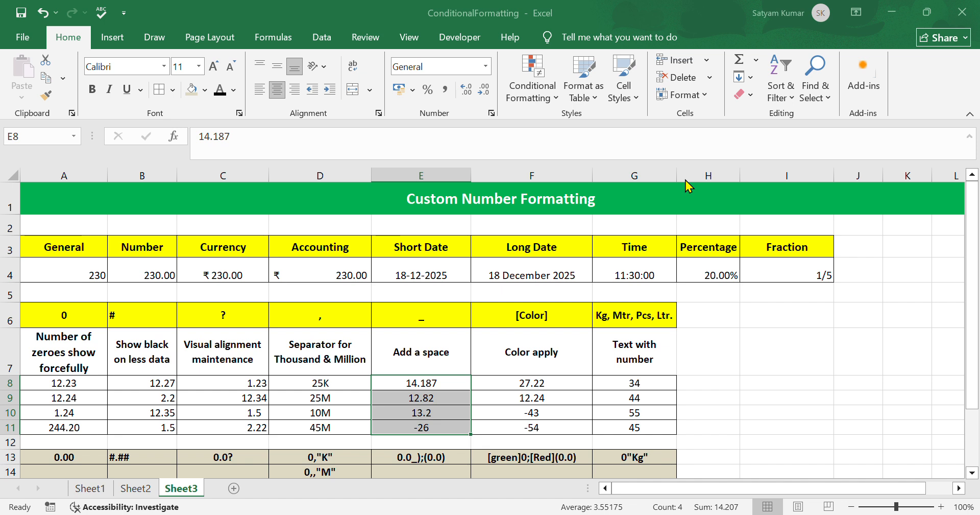
{"action": "left_click", "coordinate": [818, 427]}
{"action": "left_click", "coordinate": [507, 445]}
{"action": "left_click", "coordinate": [447, 385]}
{"action": "left_click_drag", "start_coordinate": [448, 385], "coordinate": [448, 414]}
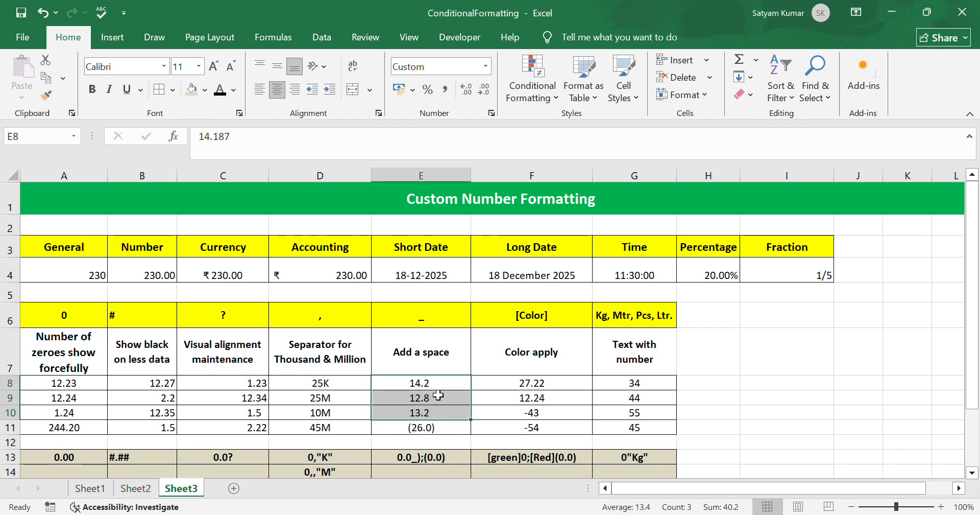
{"action": "left_click", "coordinate": [413, 430]}
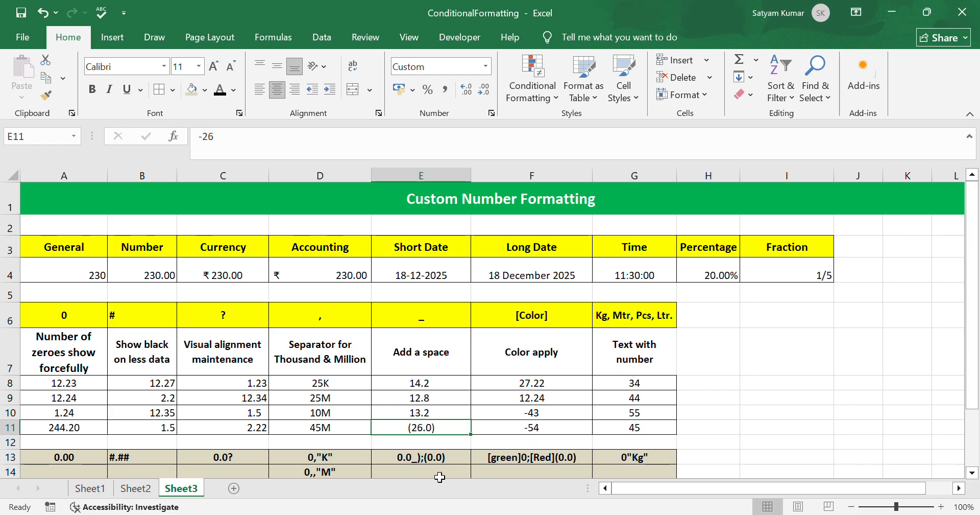
- Apply the custom number format [green]0;[Red](0.0) to the values in F8:F11 and check the positive and negative entries
{"action": "left_click", "coordinate": [551, 389]}
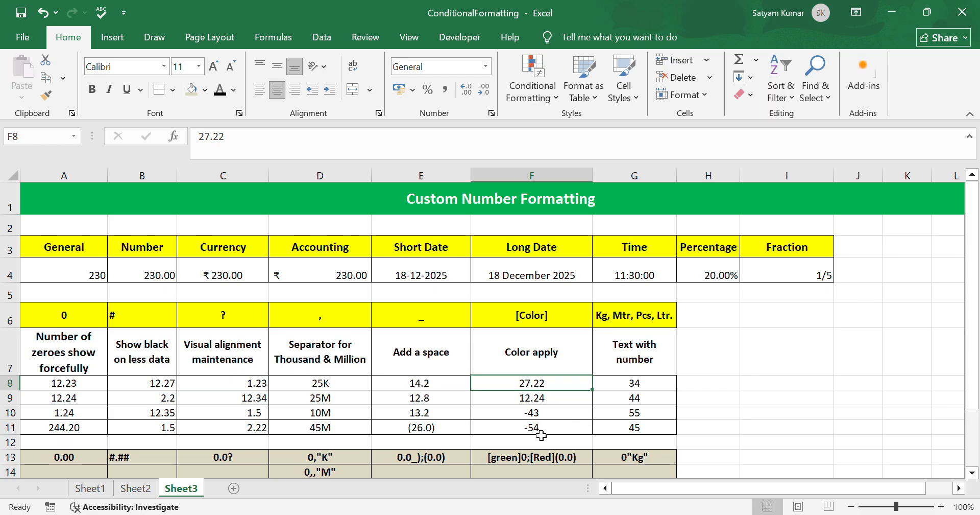
{"action": "left_click", "coordinate": [503, 459]}
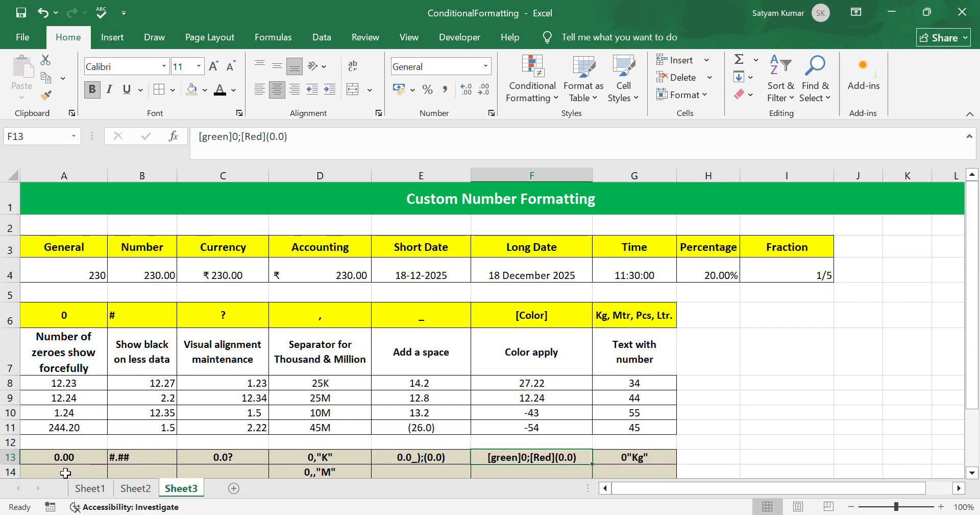
{"action": "double_click", "coordinate": [518, 460]}
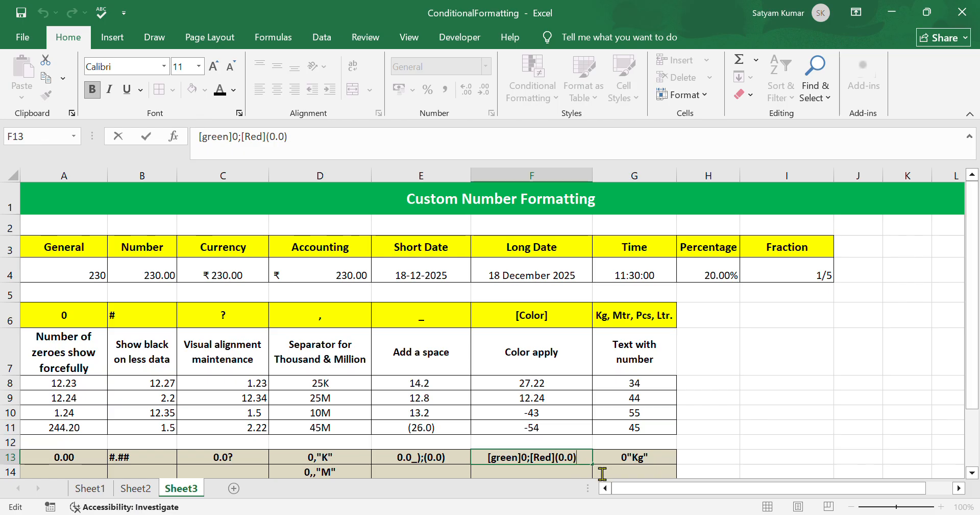
{"action": "left_click_drag", "start_coordinate": [556, 389], "coordinate": [559, 433]}
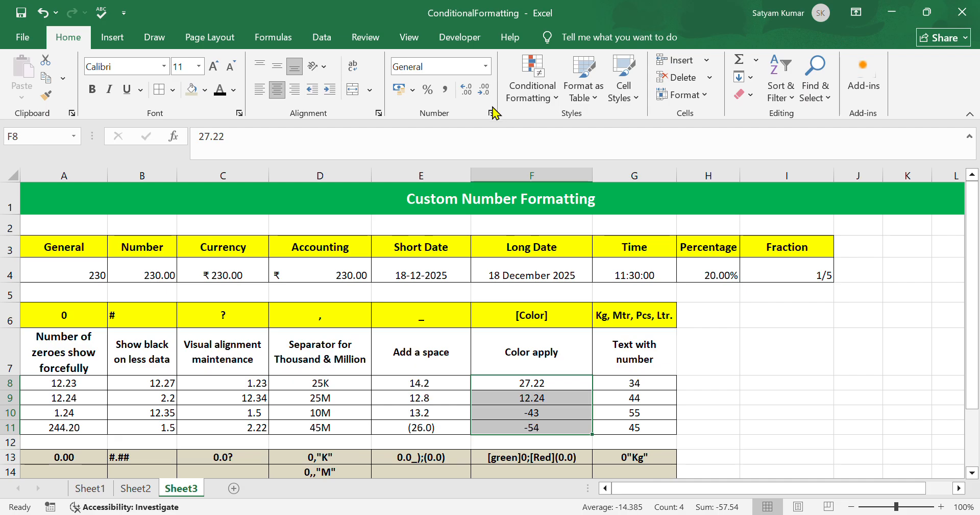
{"action": "left_click", "coordinate": [493, 113]}
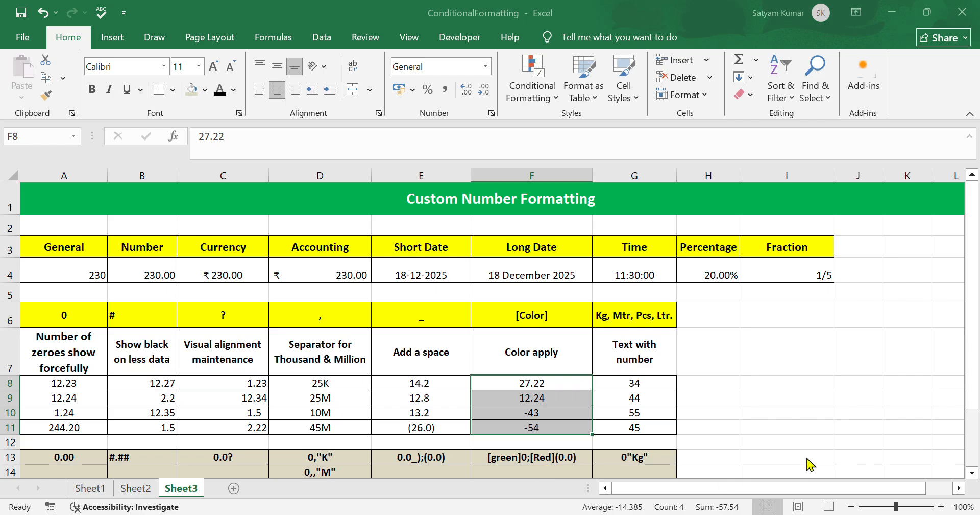
{"action": "left_click", "coordinate": [823, 431]}
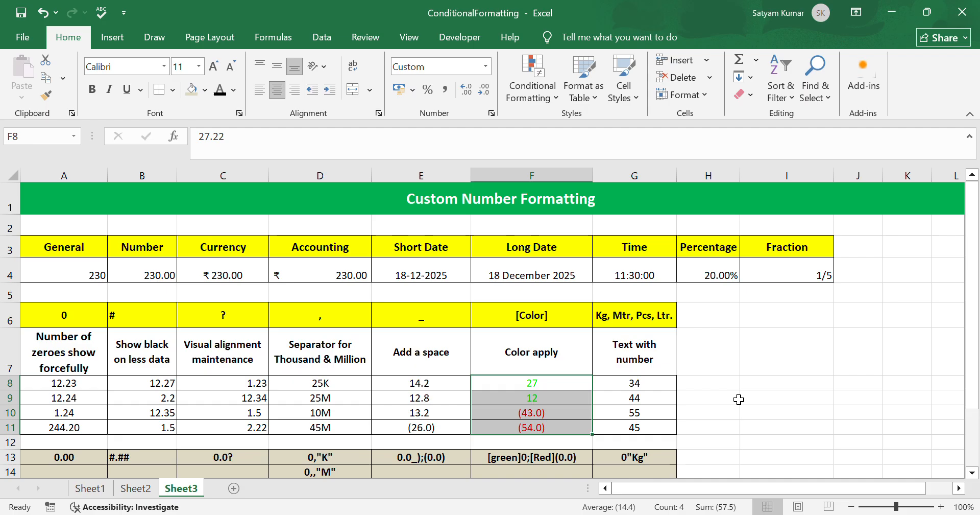
{"action": "left_click", "coordinate": [695, 398]}
{"action": "left_click_drag", "start_coordinate": [571, 385], "coordinate": [567, 406]}
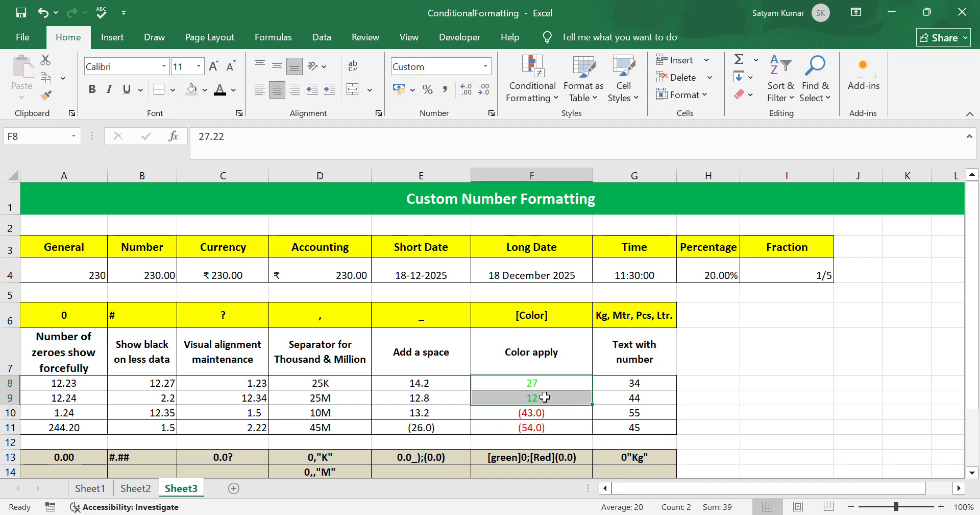
{"action": "left_click_drag", "start_coordinate": [551, 415], "coordinate": [523, 425]}
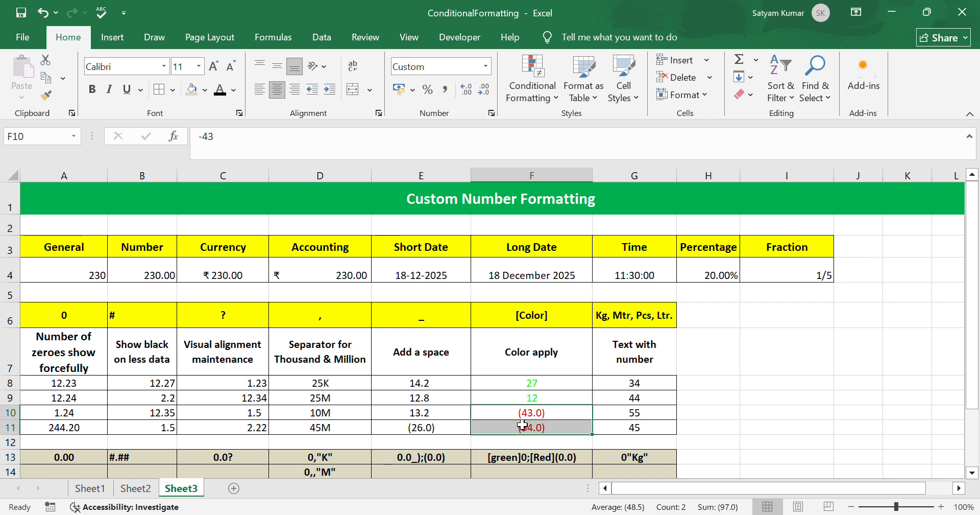
{"action": "left_click", "coordinate": [704, 402]}
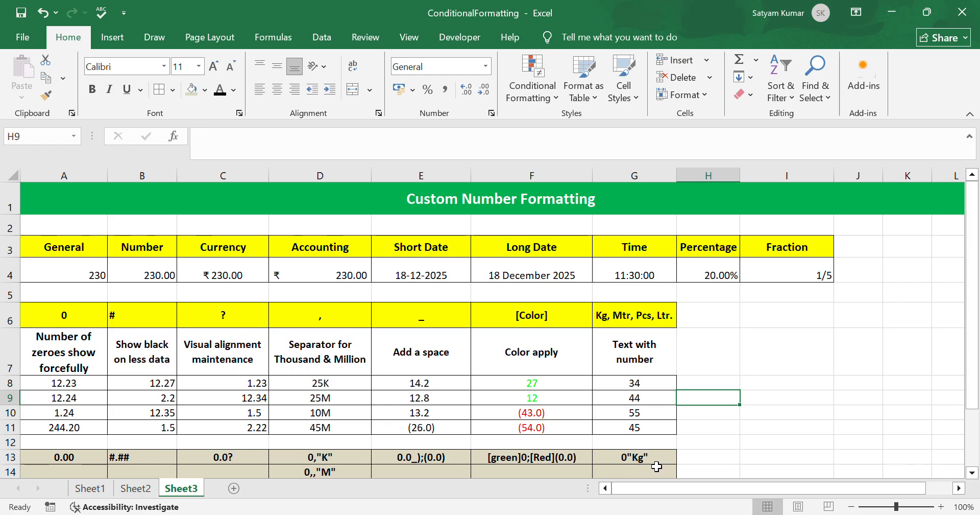
- Apply the custom number format 0"Kg" to the values in G8:G11 and return to Sheet1
{"action": "left_click_drag", "start_coordinate": [652, 388], "coordinate": [655, 433]}
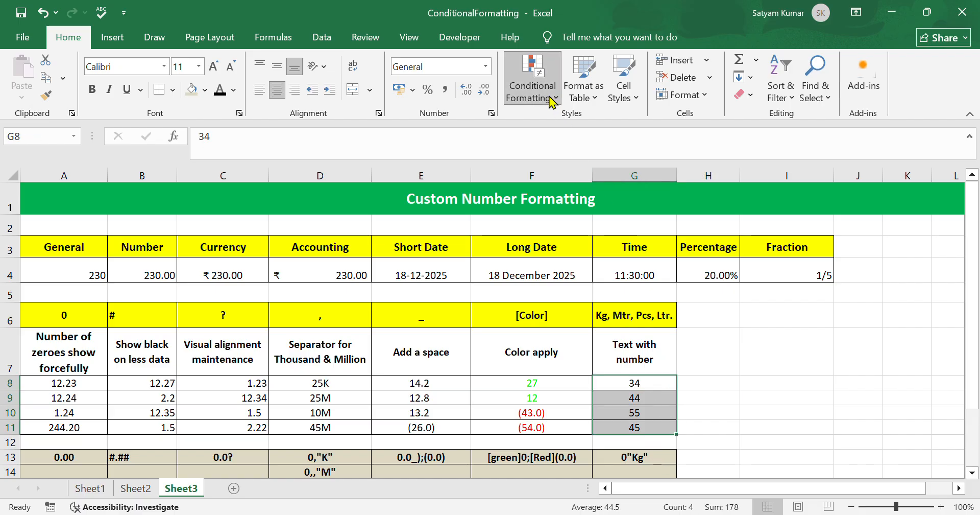
{"action": "left_click", "coordinate": [494, 113]}
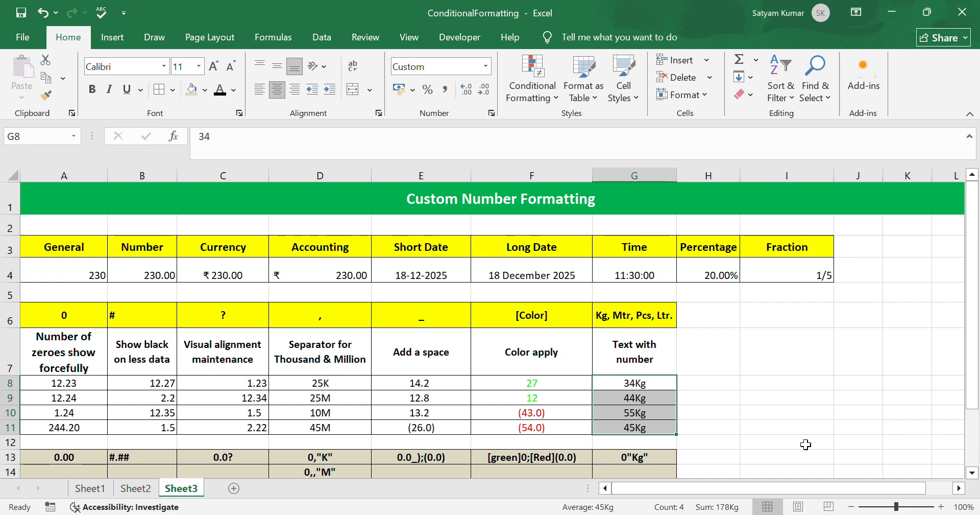
{"action": "left_click", "coordinate": [736, 398]}
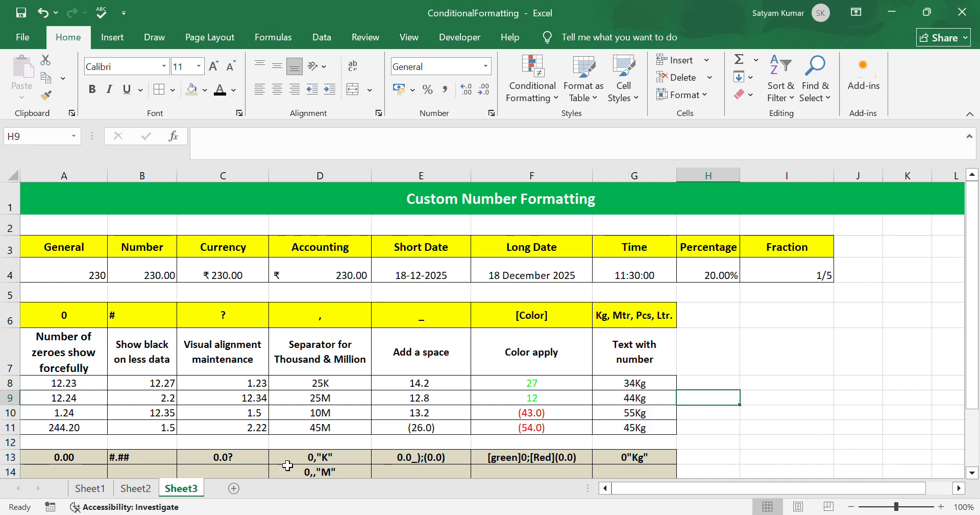
{"action": "left_click", "coordinate": [92, 488]}
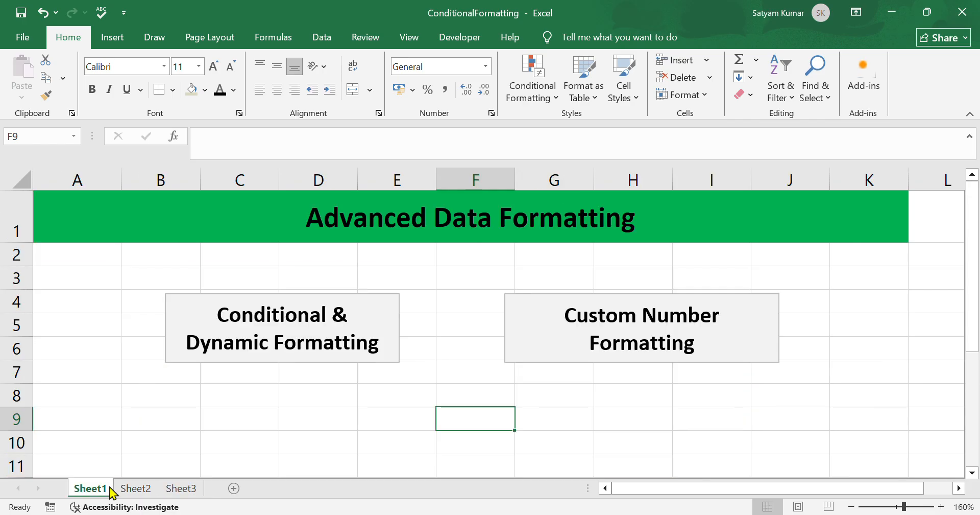